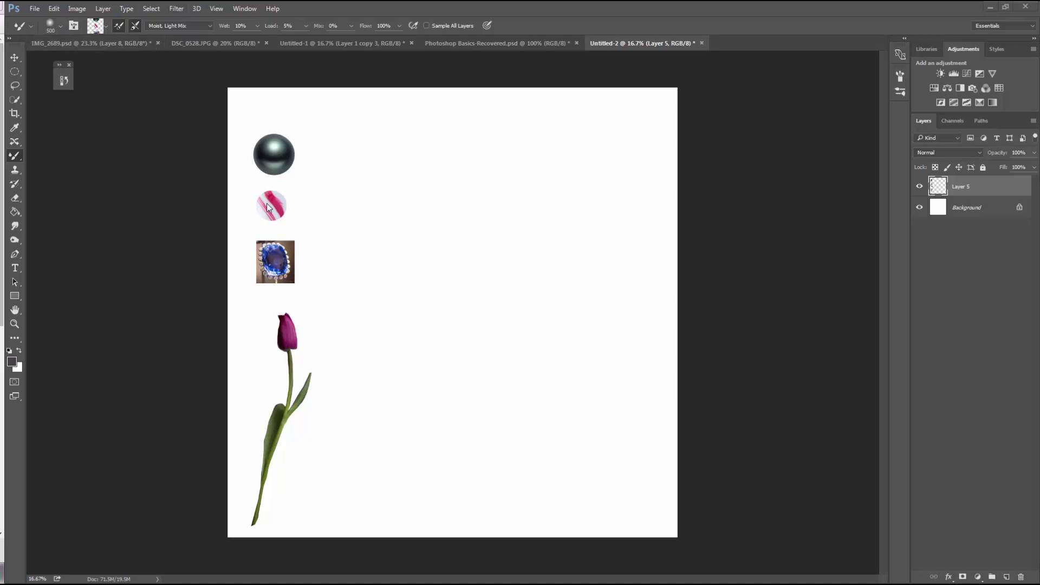
# - Load the Mixer Brush with the striped candy and paint a wide U-shaped stroke on the canvas
pyautogui.moveTo(261, 206); pyautogui.dragTo(267, 206)
pyautogui.moveTo(466, 127)
pyautogui.mouseDown()
pyautogui.moveTo(484, 291)
pyautogui.moveTo(445, 386)
pyautogui.moveTo(457, 409)
pyautogui.moveTo(494, 426)
pyautogui.moveTo(525, 412)
pyautogui.moveTo(542, 367)
pyautogui.moveTo(575, 176)
pyautogui.mouseUp()
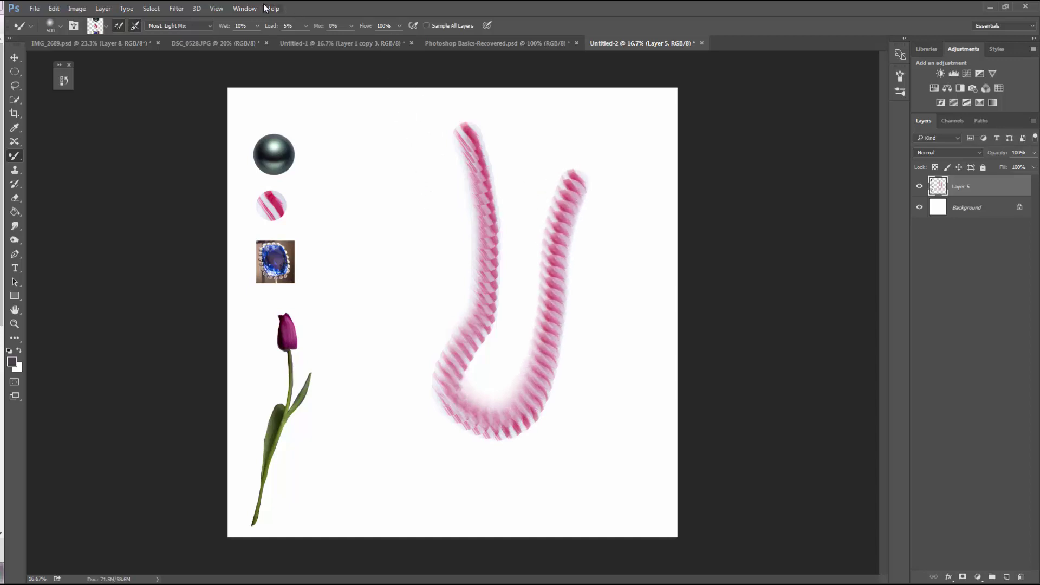
# - Show the brush tip settings and set the brush spacing to 1%
pyautogui.click(244, 9)
pyautogui.click(260, 103)
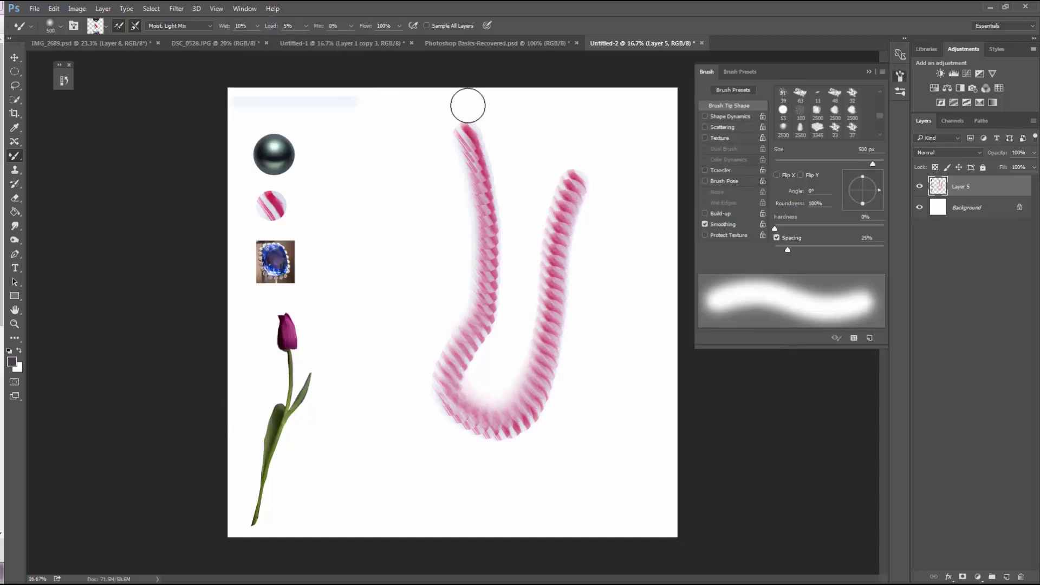
pyautogui.moveTo(788, 251); pyautogui.dragTo(775, 250)
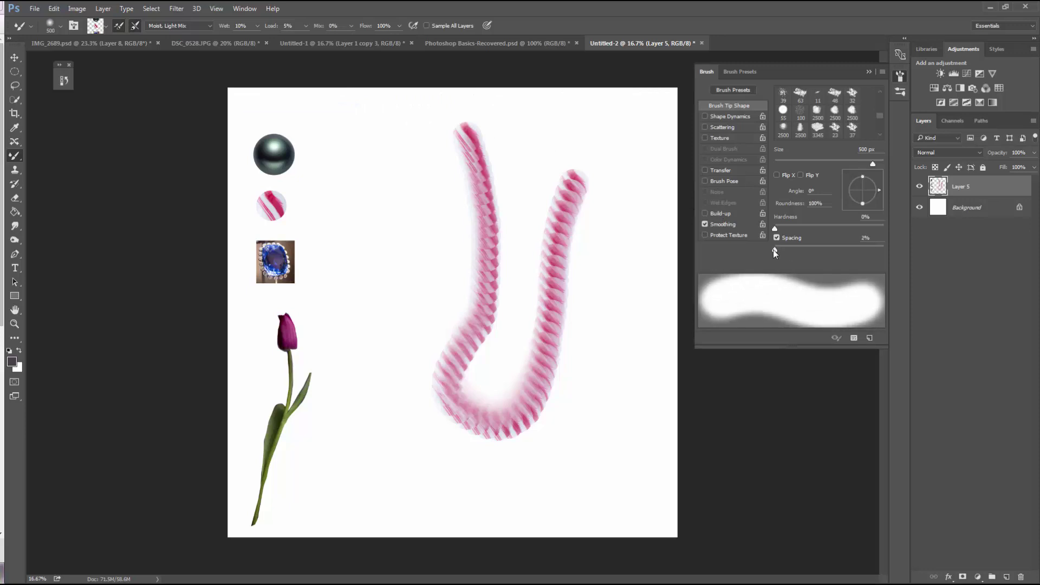
# - Paint a diagonal candy-striped test stroke across the canvas and revert the history to the Merge Layers state
pyautogui.moveTo(376, 156)
pyautogui.mouseDown()
pyautogui.moveTo(399, 163)
pyautogui.moveTo(416, 191)
pyautogui.moveTo(414, 234)
pyautogui.moveTo(513, 296)
pyautogui.moveTo(573, 311)
pyautogui.moveTo(509, 278)
pyautogui.mouseUp()
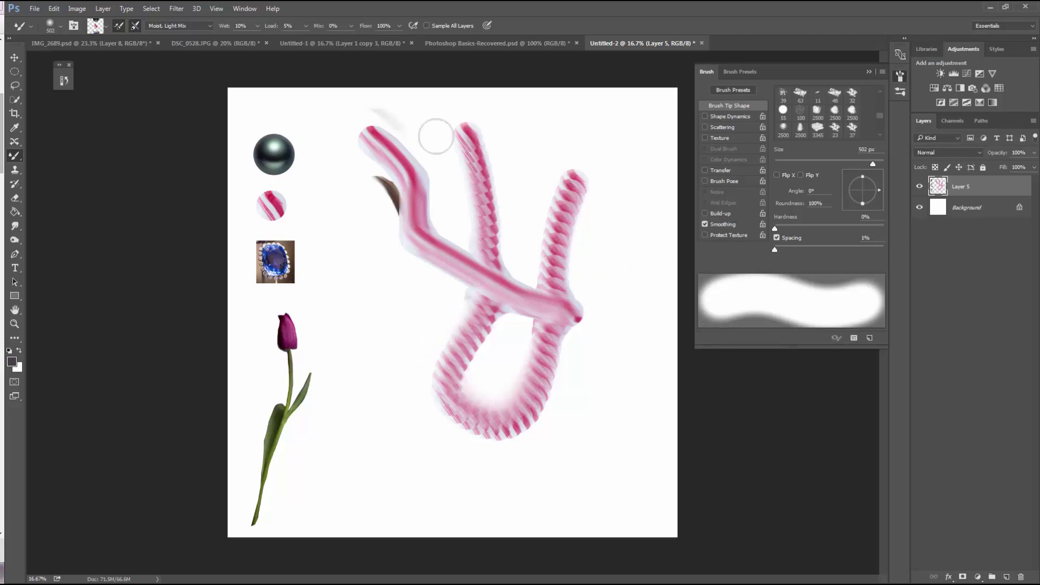
pyautogui.click(63, 80)
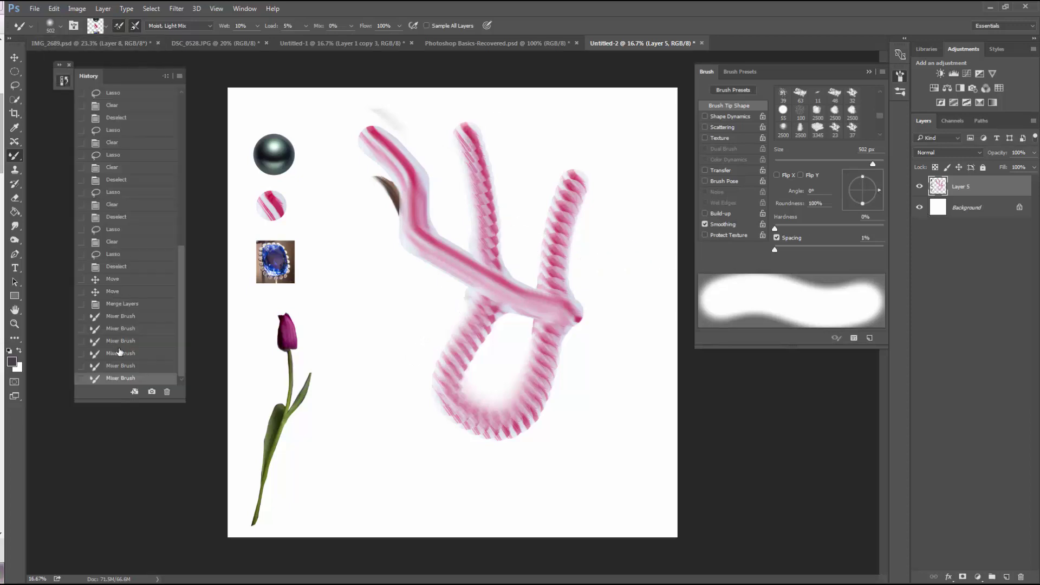
pyautogui.click(122, 304)
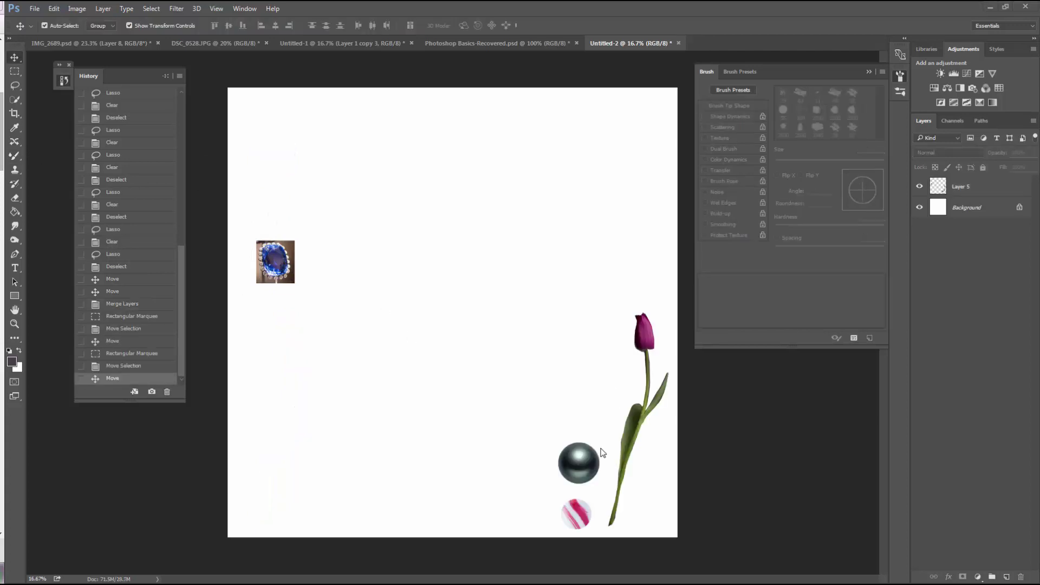
# - Activate the Mixer Brush, make Layer 5 the active layer and select the whole canvas
pyautogui.click(14, 156)
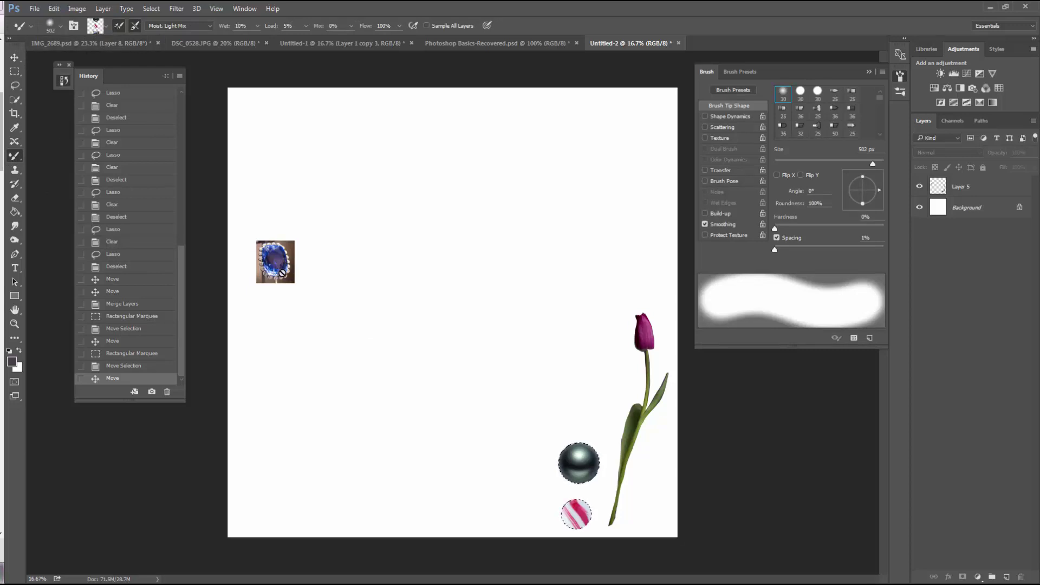
pyautogui.click(950, 194)
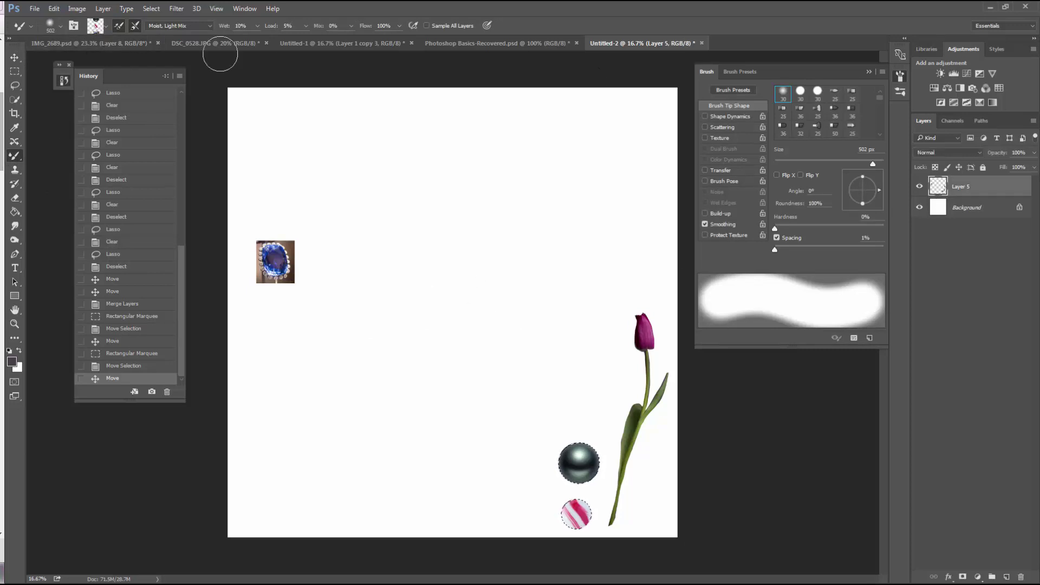
pyautogui.click(151, 8)
pyautogui.click(157, 18)
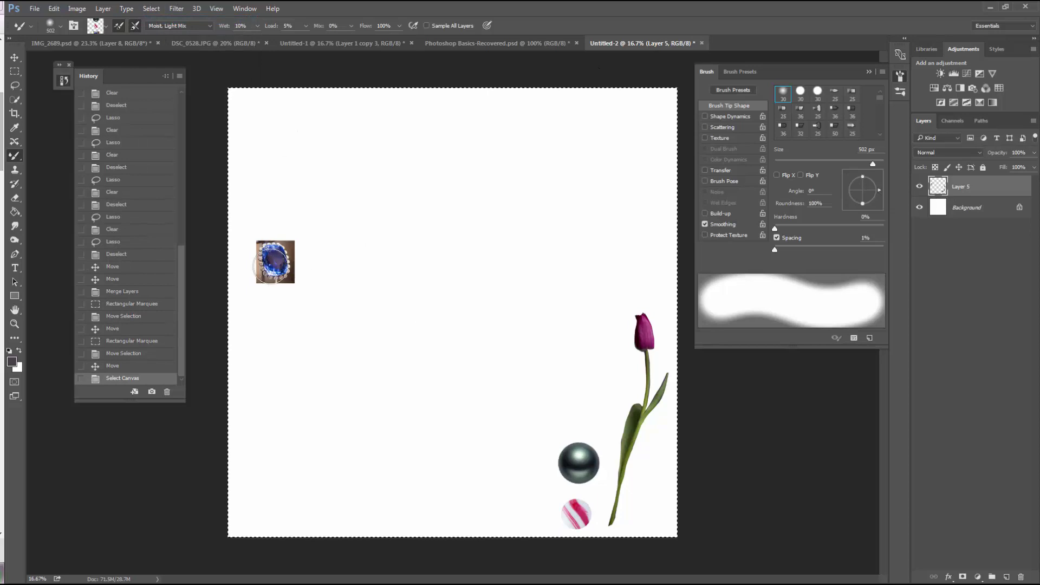
# - Reduce the Mixer Brush size to 250 px and load the brush from the centre of the blue gem
pyautogui.press('[')
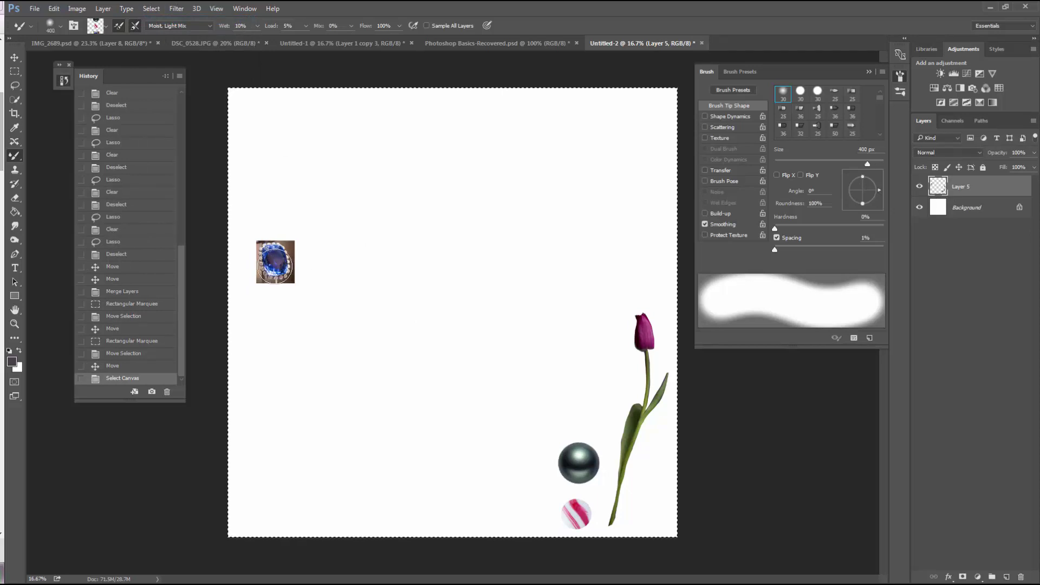
pyautogui.press('[')
pyautogui.press('[')
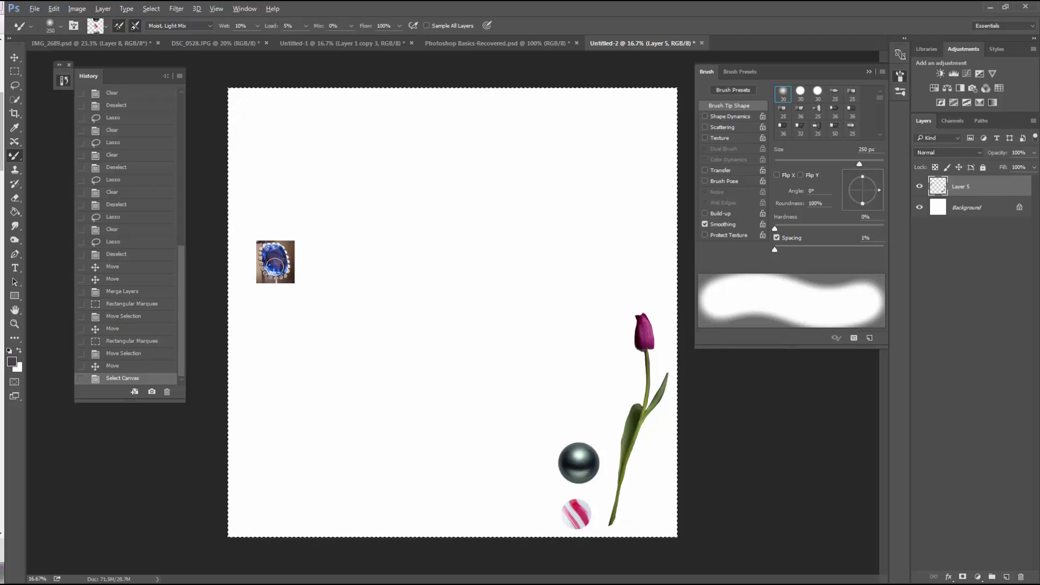
pyautogui.click(274, 266)
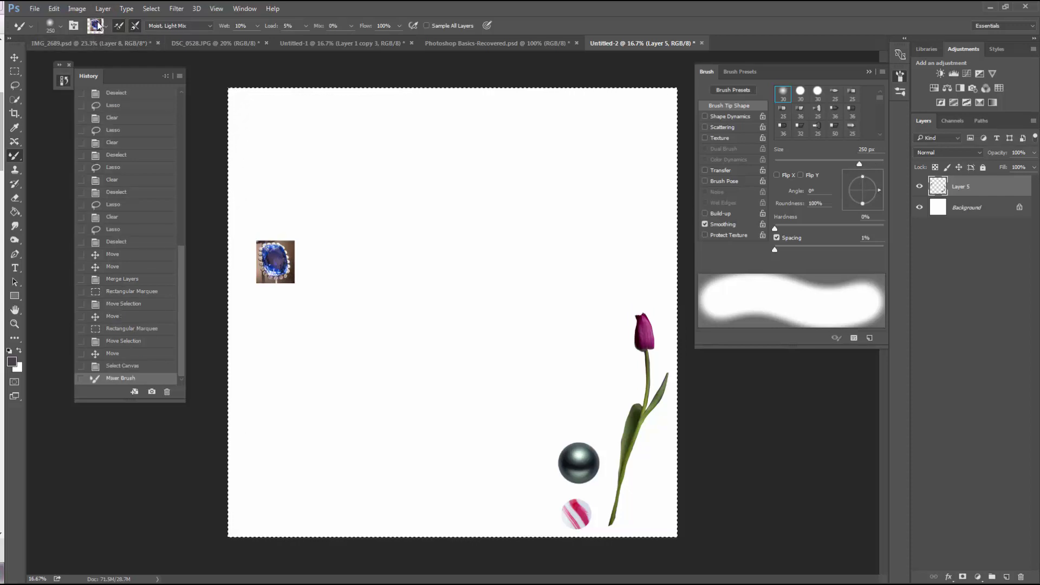
# - Paint a bent stroke above the gem with the Moist, Light Mix preset and undo that stroke
pyautogui.moveTo(298, 172)
pyautogui.mouseDown()
pyautogui.moveTo(483, 197)
pyautogui.moveTo(515, 248)
pyautogui.moveTo(509, 279)
pyautogui.moveTo(485, 303)
pyautogui.moveTo(459, 293)
pyautogui.mouseUp()
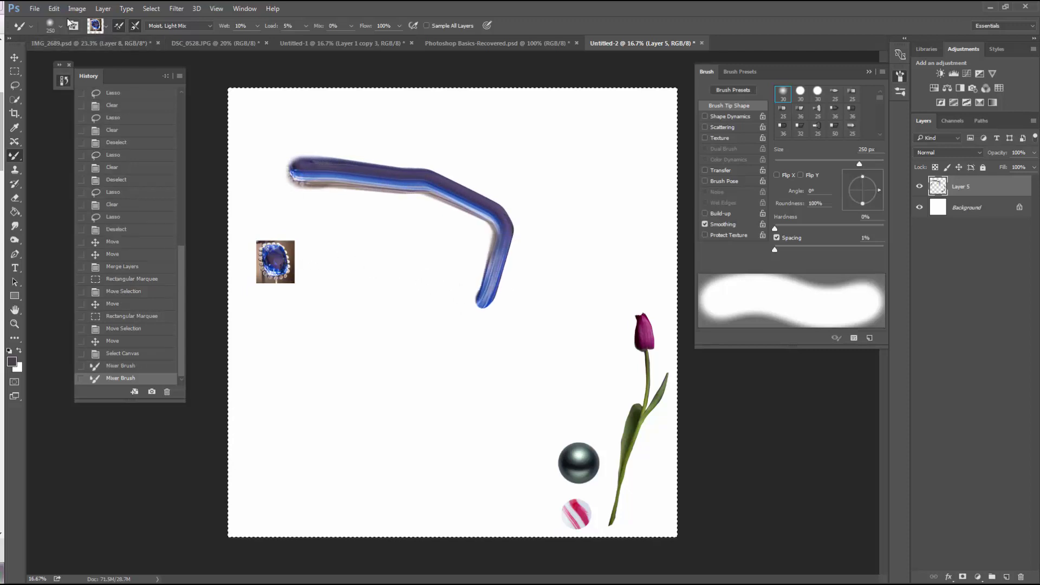
pyautogui.click(54, 8)
pyautogui.click(60, 19)
# - Choose the Dry, Heavy Load blending preset, paint an angled gem stroke and revert it in the history
pyautogui.click(167, 26)
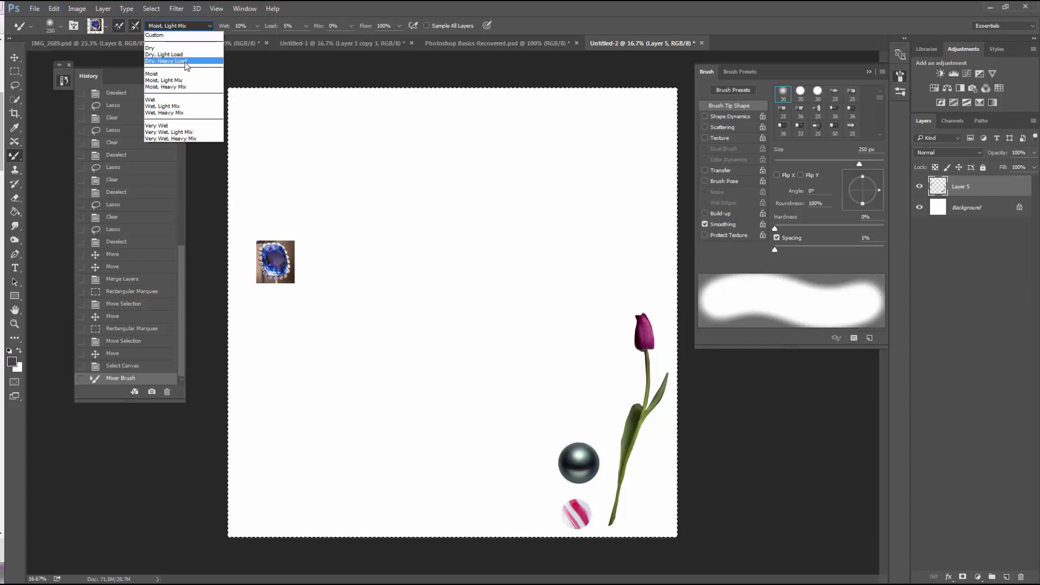
pyautogui.click(182, 60)
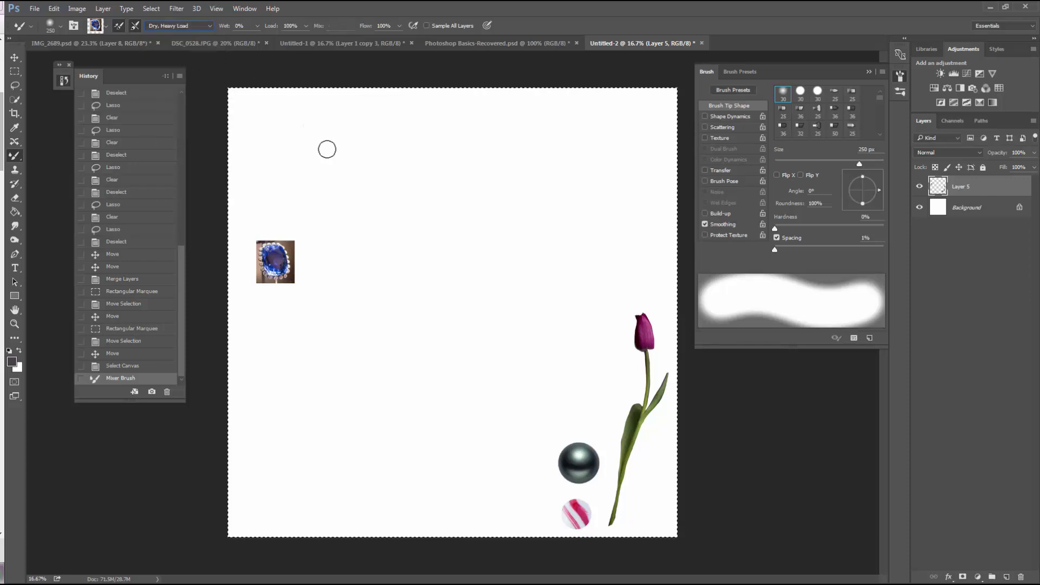
pyautogui.moveTo(325, 149)
pyautogui.mouseDown()
pyautogui.moveTo(526, 175)
pyautogui.moveTo(536, 208)
pyautogui.moveTo(509, 258)
pyautogui.mouseUp()
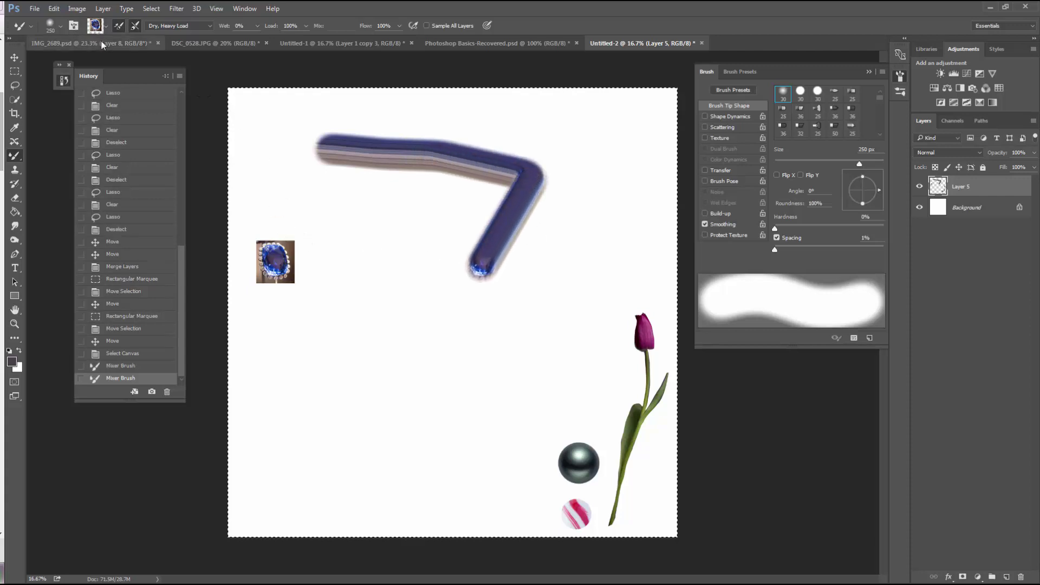
pyautogui.click(128, 366)
# - Choose the Dry, Light Load preset, paint short gem strokes and revert the history to Select Canvas
pyautogui.click(179, 26)
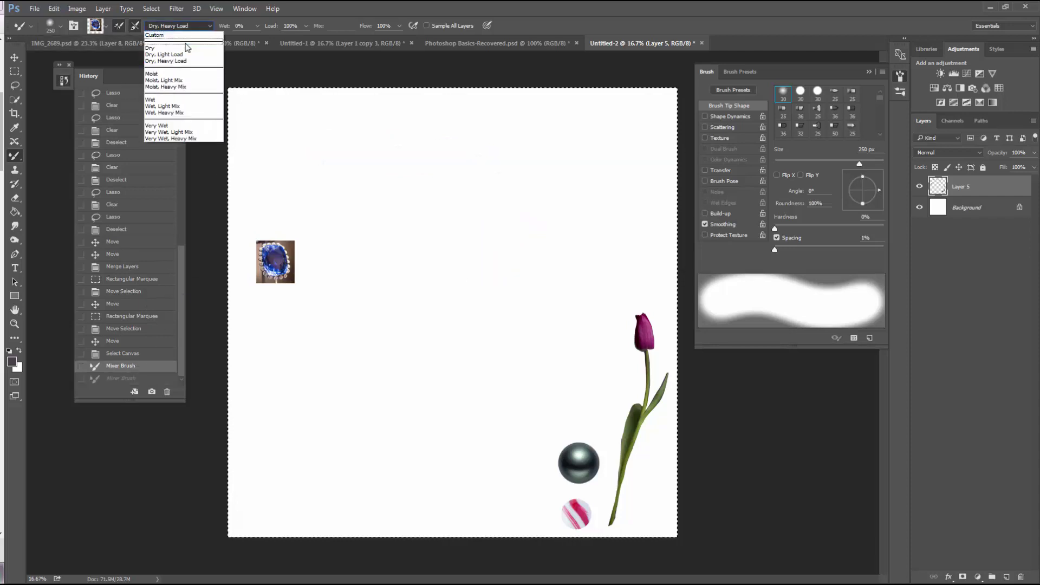
pyautogui.click(167, 45)
pyautogui.moveTo(330, 169)
pyautogui.mouseDown()
pyautogui.moveTo(448, 161)
pyautogui.moveTo(484, 170)
pyautogui.moveTo(497, 195)
pyautogui.mouseUp()
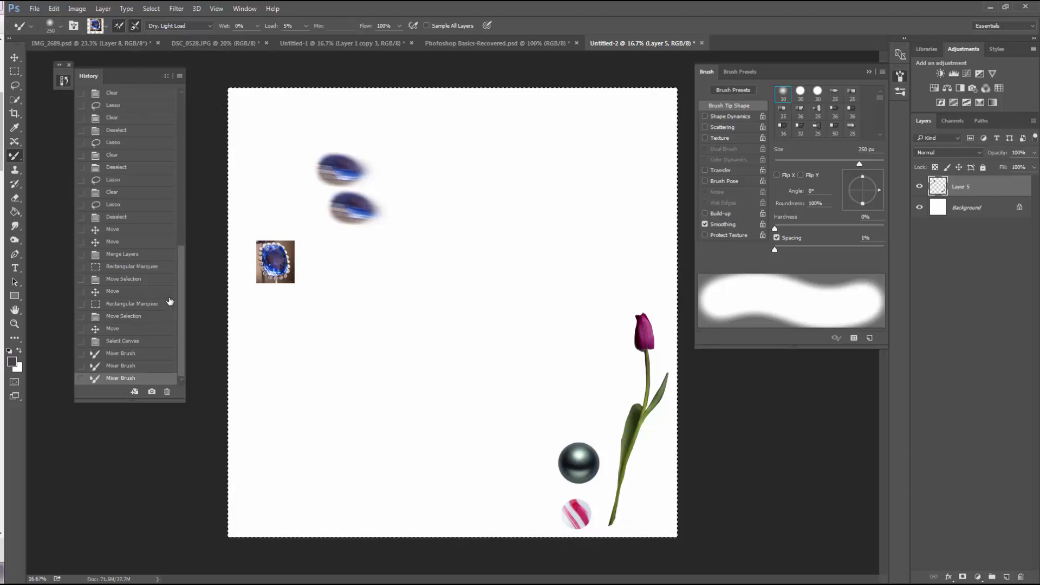
pyautogui.click(130, 341)
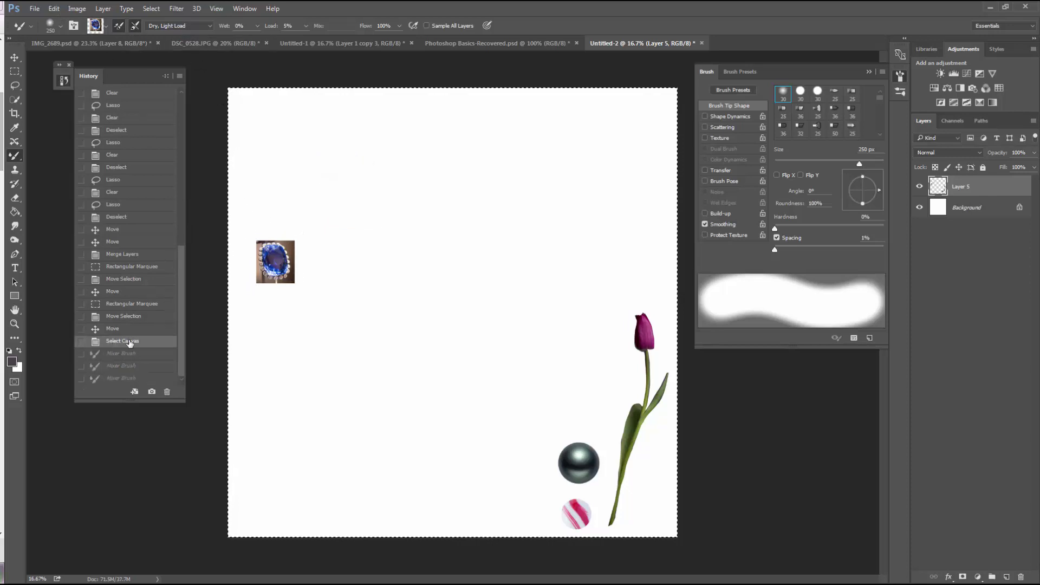
# - Clear the full-canvas selection, lasso the inner blue gem and copy it to a new layer
pyautogui.click(15, 85)
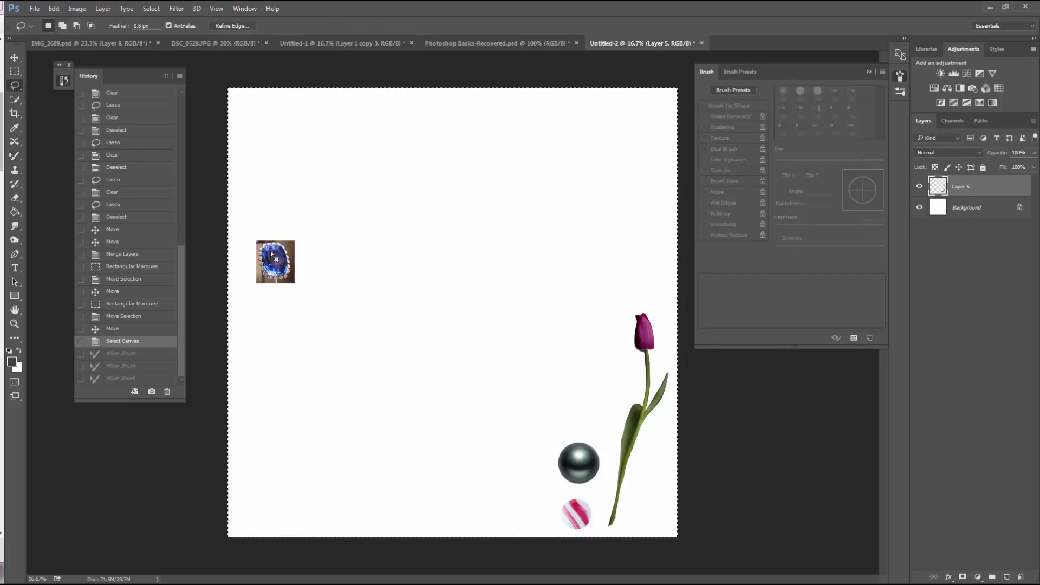
pyautogui.moveTo(267, 255); pyautogui.dragTo(280, 387)
pyautogui.hotkey('ctrl', 'd')
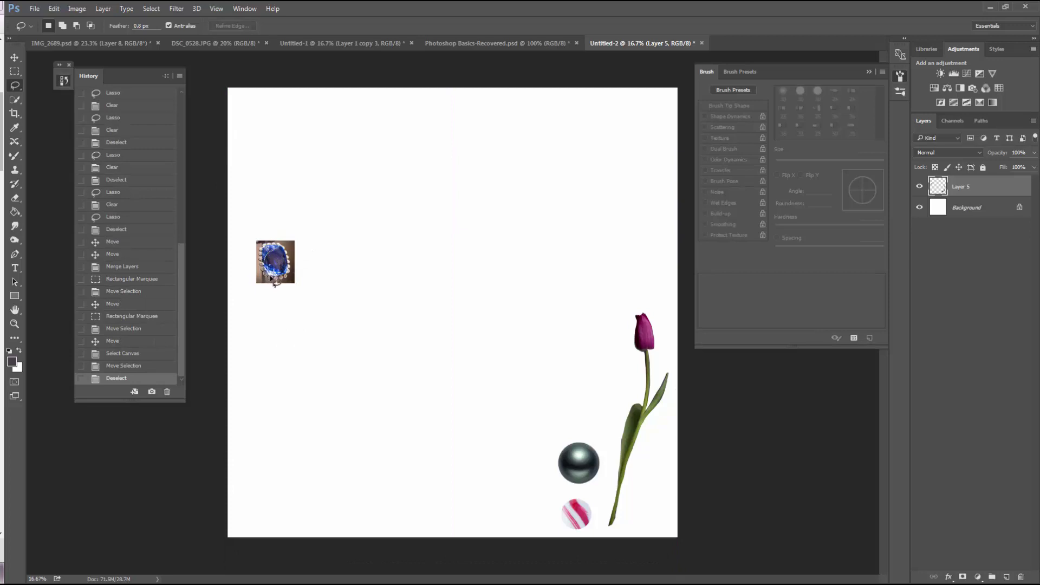
pyautogui.moveTo(291, 268); pyautogui.dragTo(265, 237)
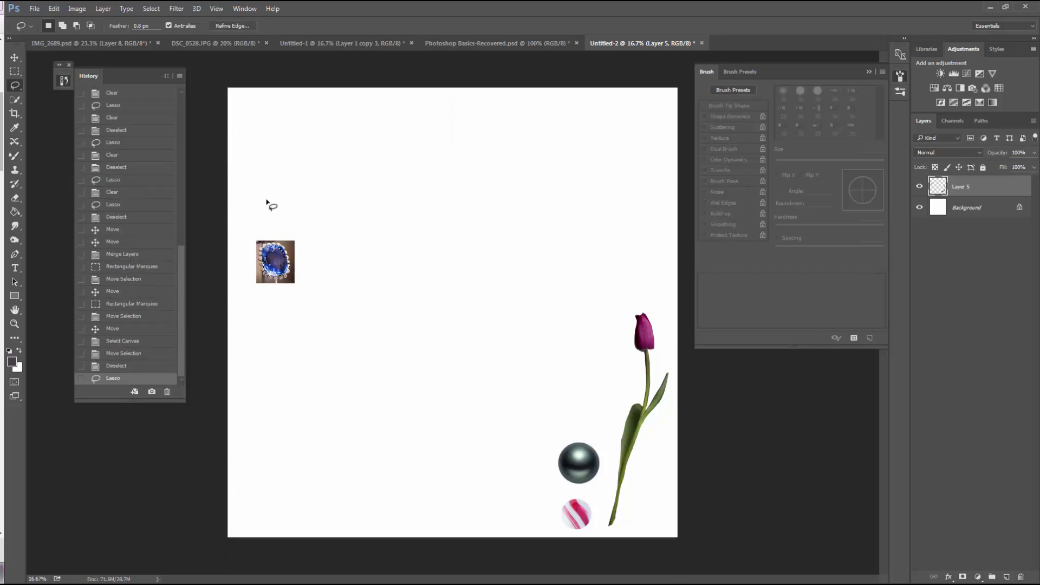
pyautogui.click(103, 9)
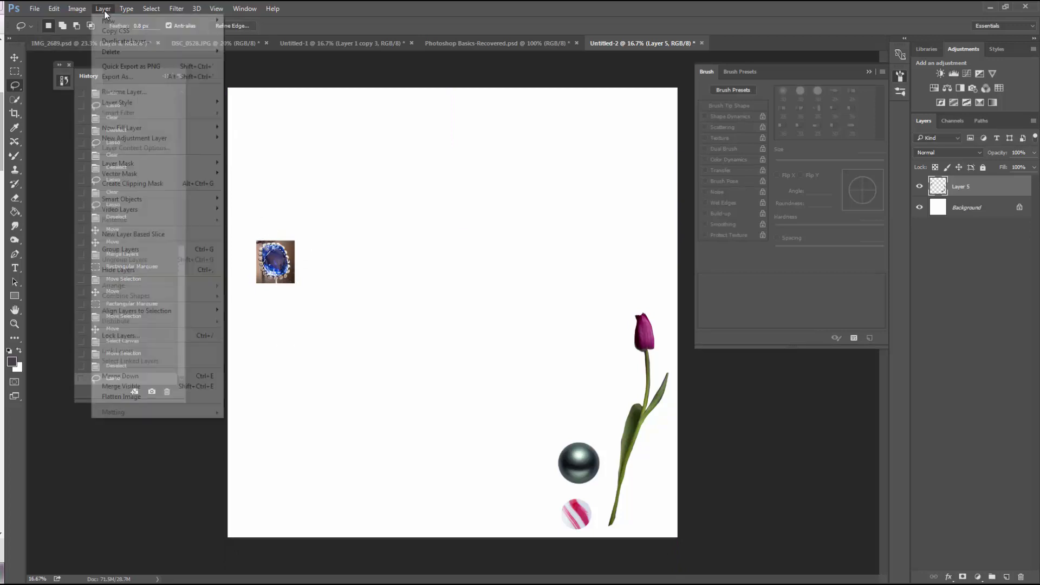
pyautogui.moveTo(124, 21)
pyautogui.click(255, 96)
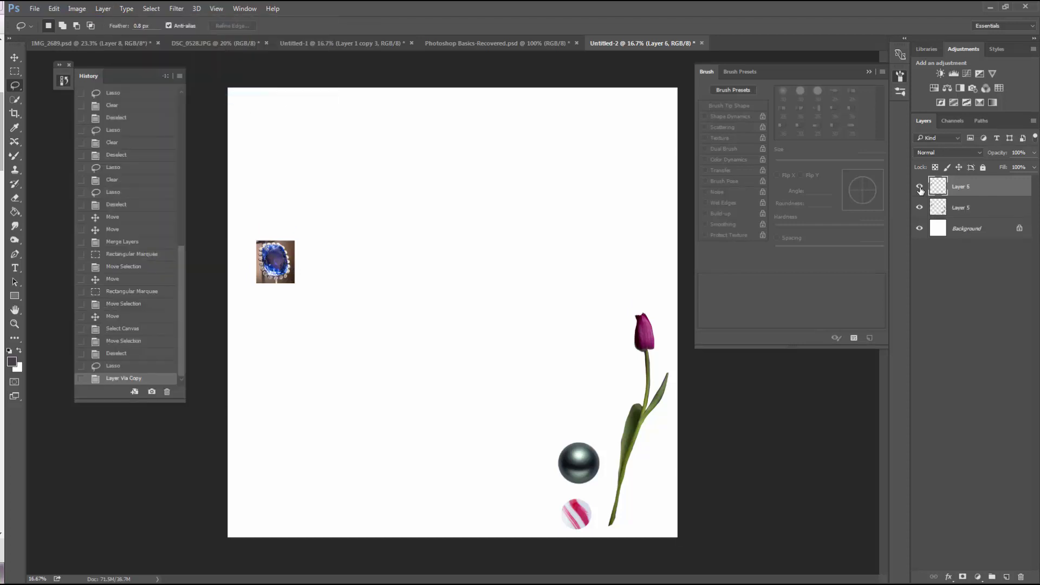
# - Hide Layer 5 and trim the copied gem to a rounded shape by lassoing and deleting its uneven edges
pyautogui.click(922, 207)
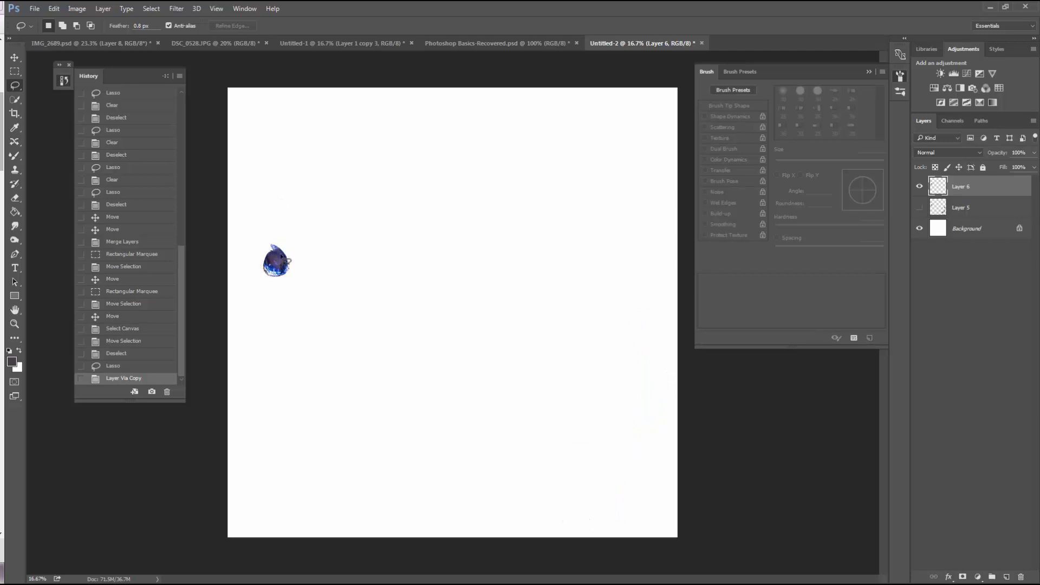
pyautogui.moveTo(244, 254); pyautogui.dragTo(245, 244)
pyautogui.press('Delete')
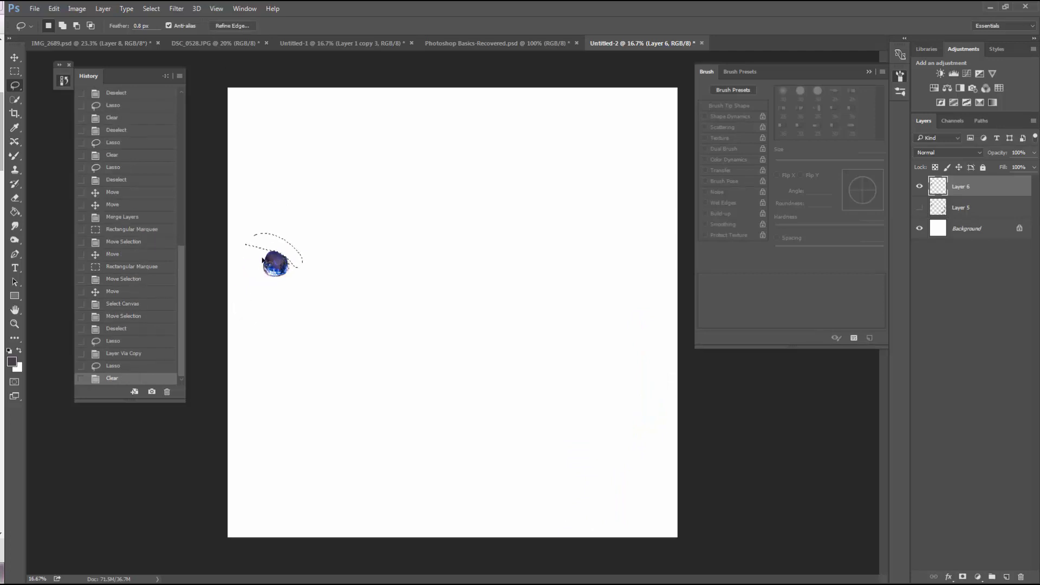
pyautogui.hotkey('ctrl', 'd')
pyautogui.press('Delete')
pyautogui.moveTo(255, 245)
pyautogui.mouseDown()
pyautogui.moveTo(288, 252)
pyautogui.moveTo(290, 281)
pyautogui.mouseUp()
pyautogui.press('Delete')
pyautogui.hotkey('ctrl', 'd')
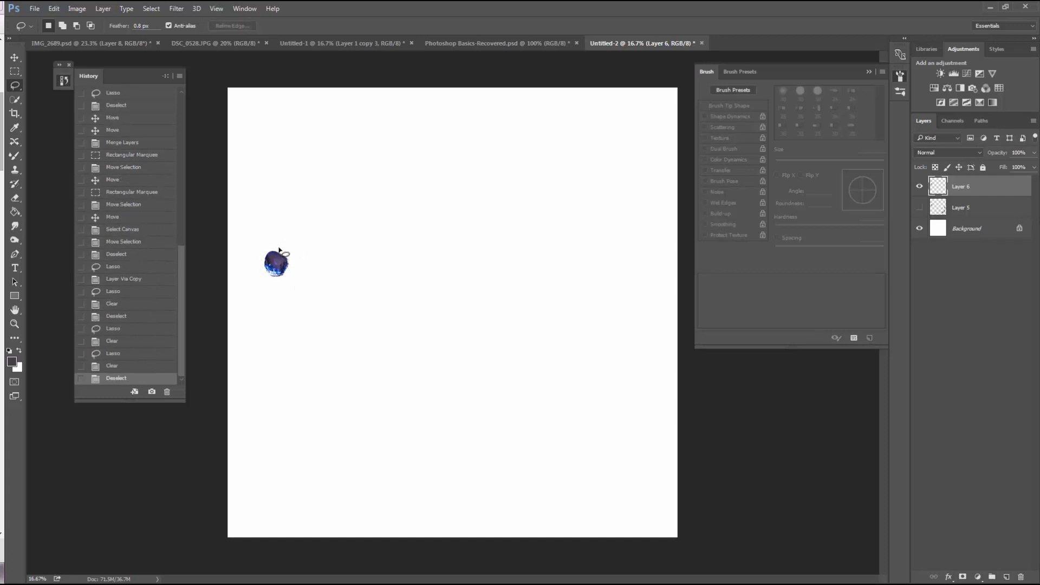
pyautogui.press('Delete')
pyautogui.moveTo(279, 233); pyautogui.dragTo(255, 277)
pyautogui.press('Delete')
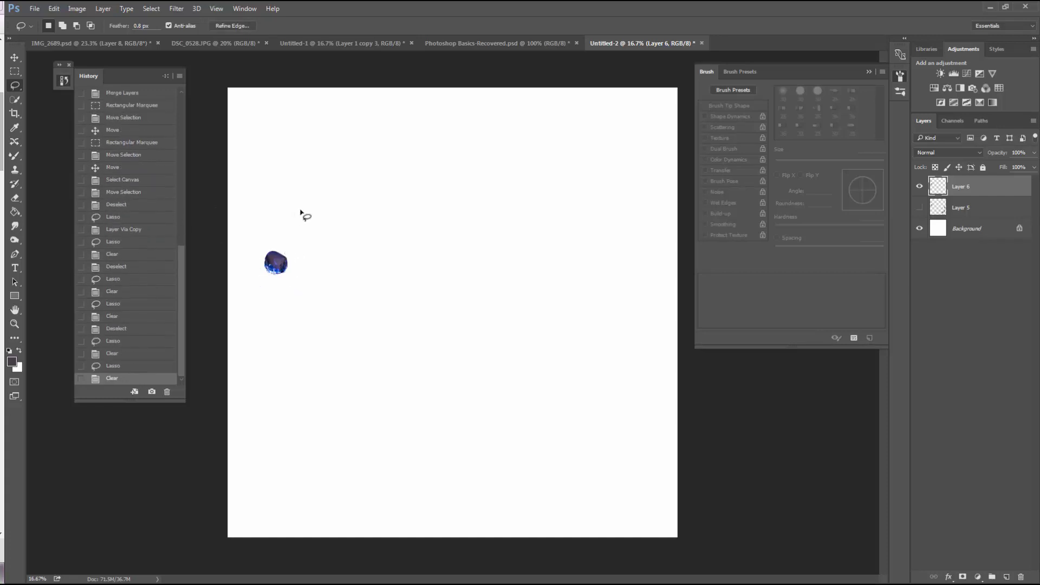
pyautogui.hotkey('ctrl', 'd')
# - Load a 500 px Mixer Brush from the trimmed gem and paint a short stroke with Dry, Light Load
pyautogui.press('b')
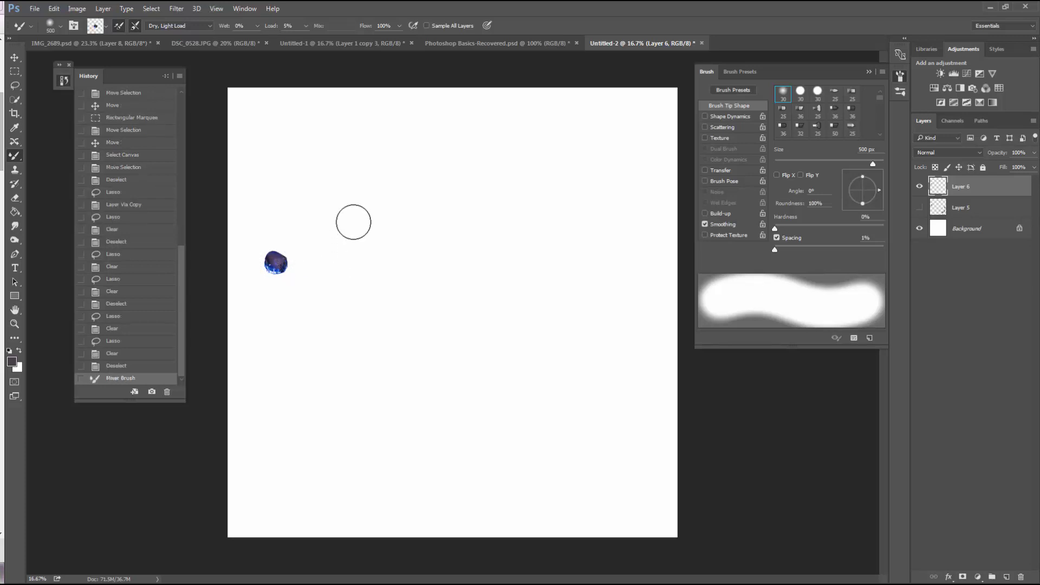
pyautogui.moveTo(353, 221)
pyautogui.mouseDown()
pyautogui.moveTo(445, 201)
pyautogui.moveTo(474, 207)
pyautogui.moveTo(500, 251)
pyautogui.moveTo(459, 215)
pyautogui.mouseUp()
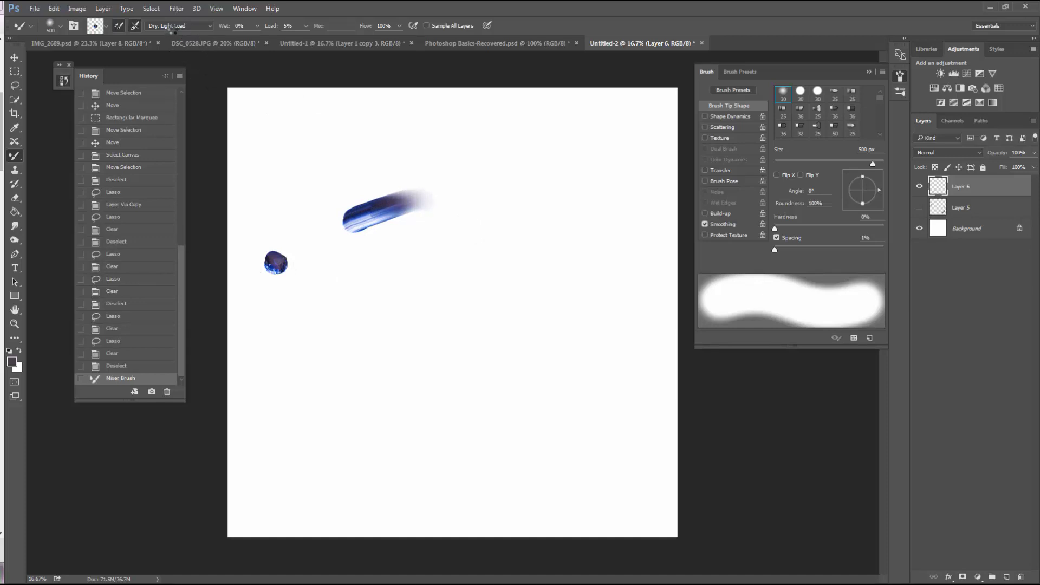
# - Switch to the Dry, Heavy Load preset, paint a long angular gem stroke and delete Layer 6
pyautogui.click(178, 26)
pyautogui.click(165, 54)
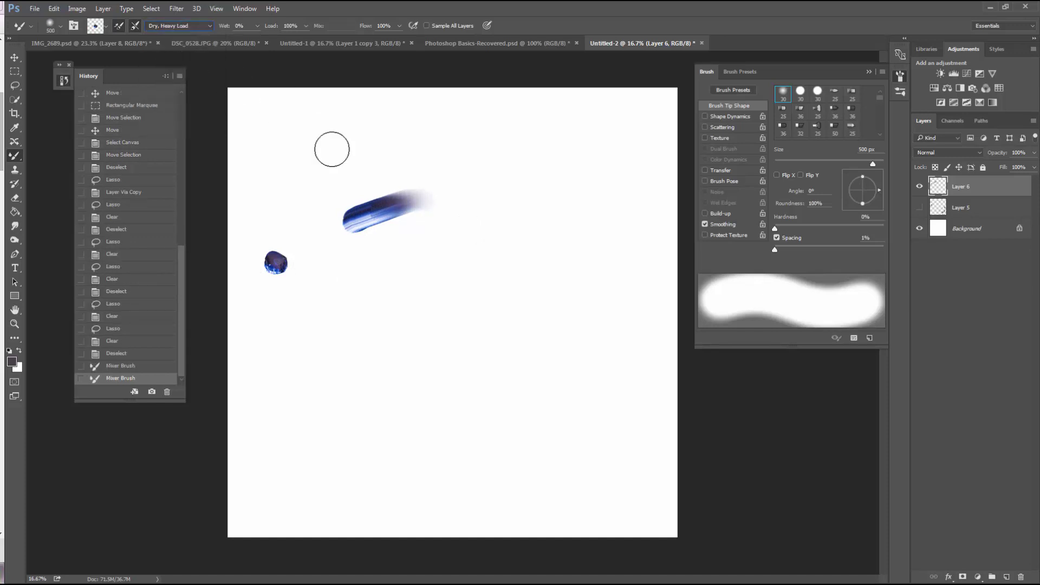
pyautogui.moveTo(347, 319)
pyautogui.mouseDown()
pyautogui.moveTo(442, 262)
pyautogui.moveTo(489, 258)
pyautogui.moveTo(553, 294)
pyautogui.moveTo(552, 360)
pyautogui.moveTo(526, 391)
pyautogui.moveTo(477, 412)
pyautogui.moveTo(382, 423)
pyautogui.moveTo(291, 296)
pyautogui.moveTo(268, 285)
pyautogui.mouseUp()
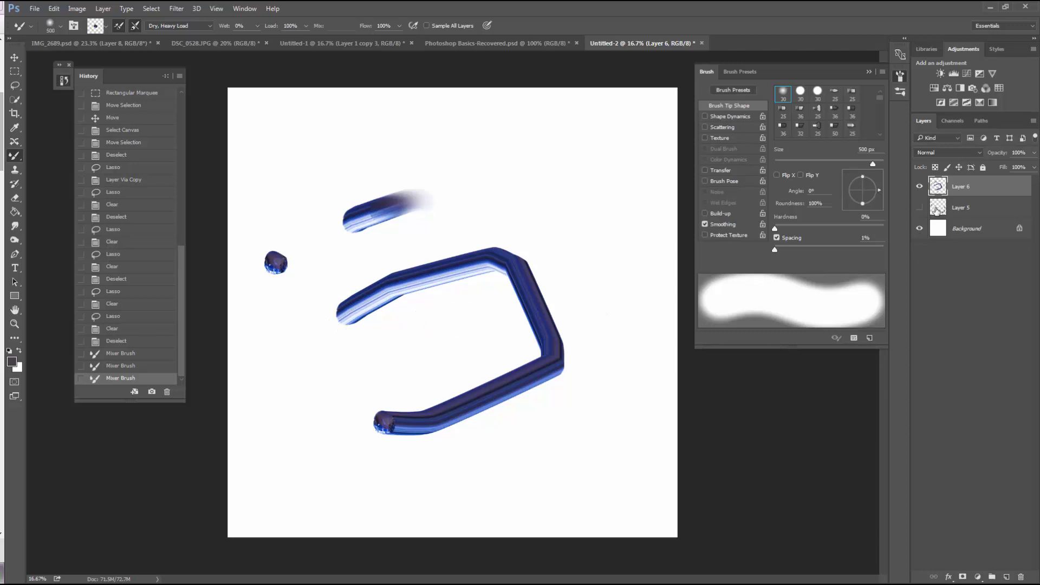
pyautogui.moveTo(933, 190); pyautogui.dragTo(1020, 576)
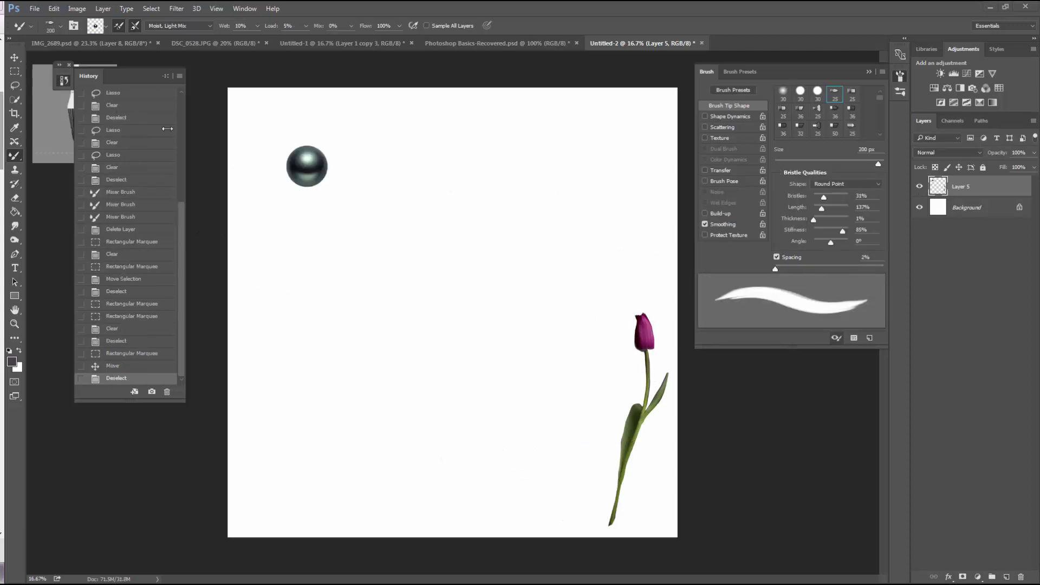
# - Select a circular area inside the dark pearl on Layer 5 with the Elliptical Marquee tool
pyautogui.rightClick(15, 71)
pyautogui.click(100, 86)
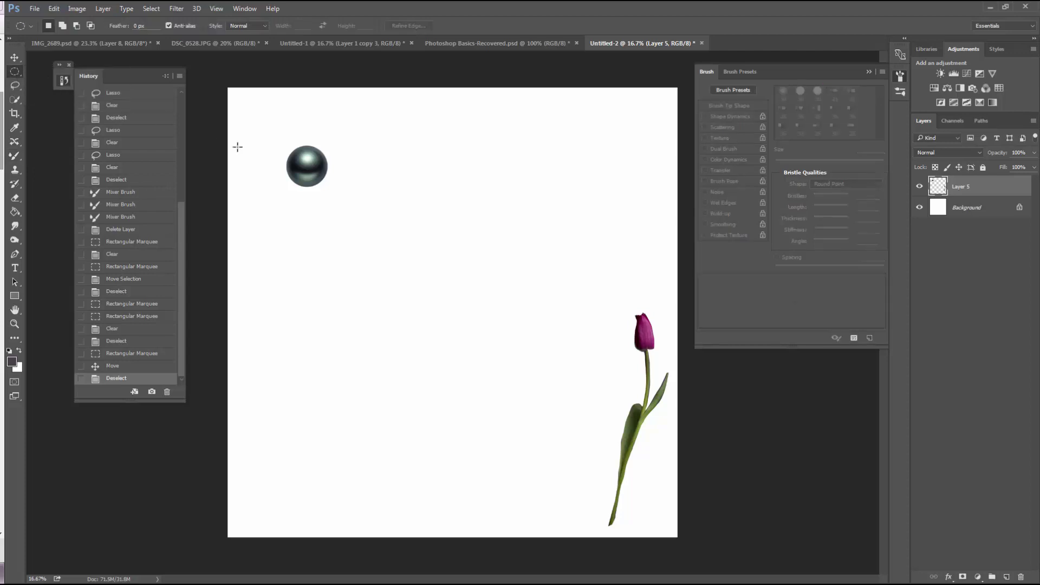
pyautogui.moveTo(284, 157); pyautogui.dragTo(309, 173)
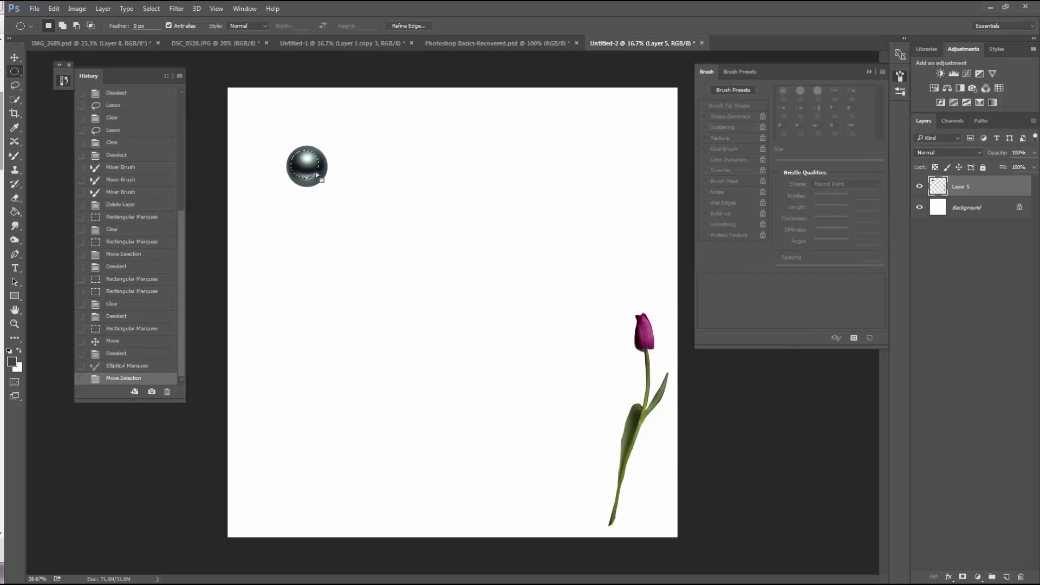
# - Copy the selected pearl area to a new layer, hide Layer 5 and lock the new layer's transparent pixels
pyautogui.click(102, 9)
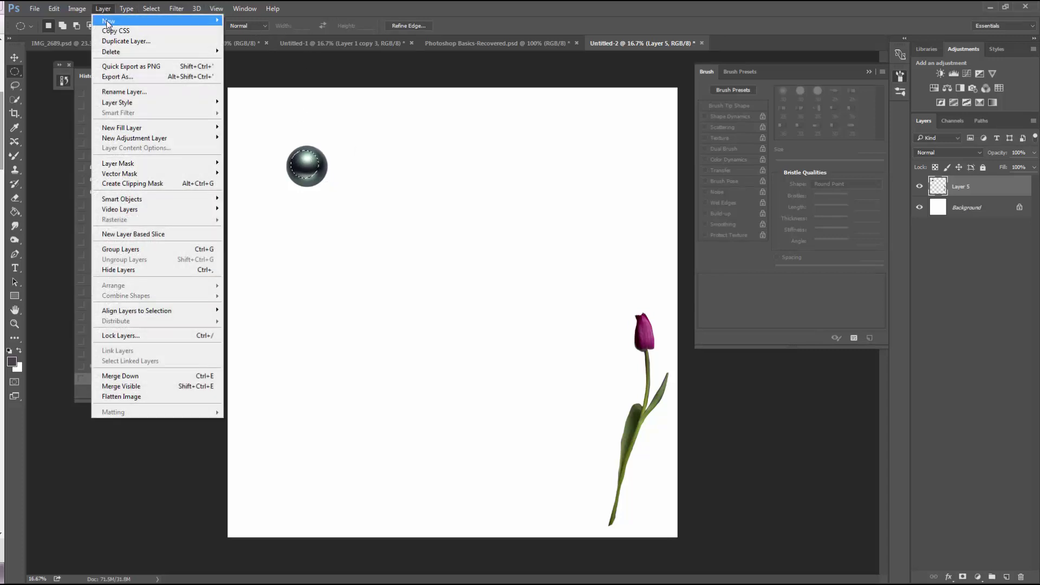
pyautogui.moveTo(111, 19)
pyautogui.click(247, 98)
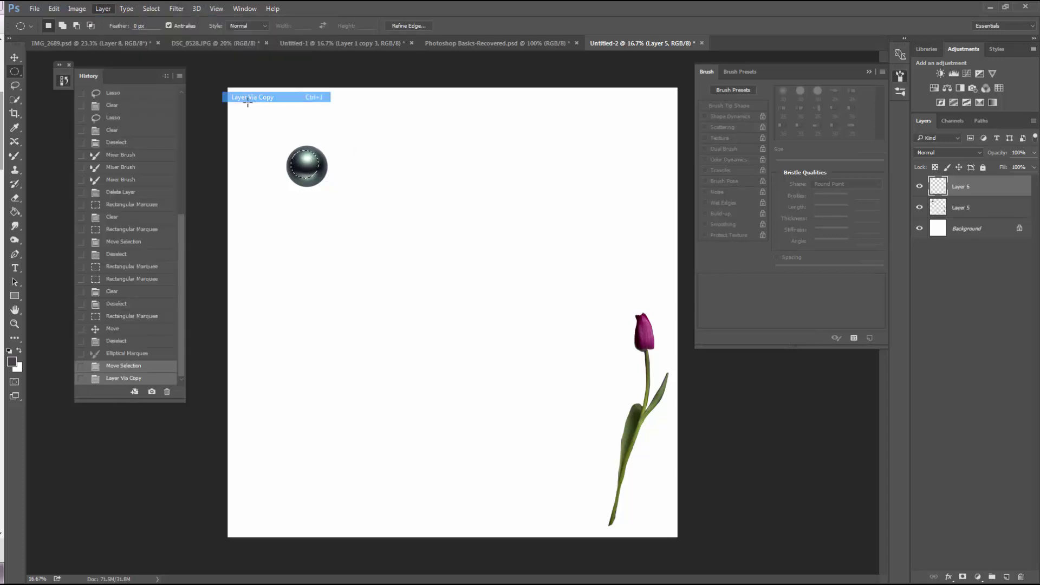
pyautogui.click(919, 207)
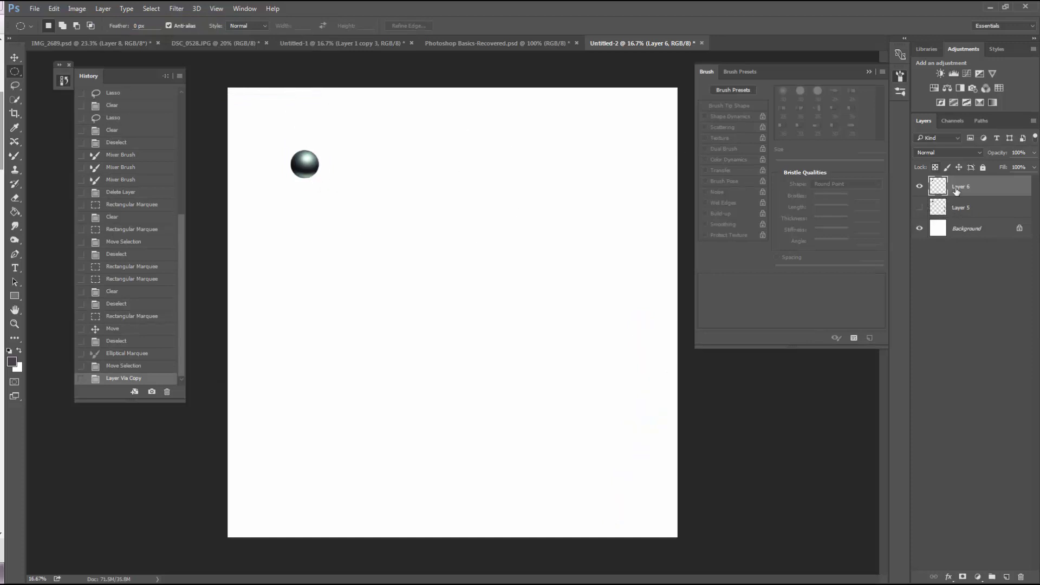
pyautogui.click(934, 167)
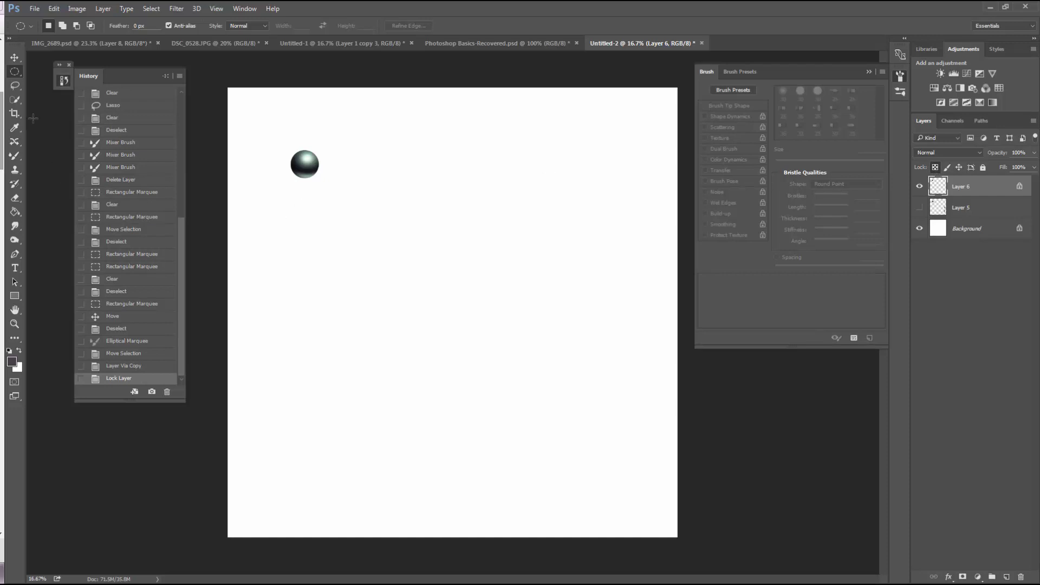
# - Sample the pearl's dark color and paint over its lighter bottom rim with the 70 px Brush tool
pyautogui.click(15, 128)
pyautogui.click(301, 165)
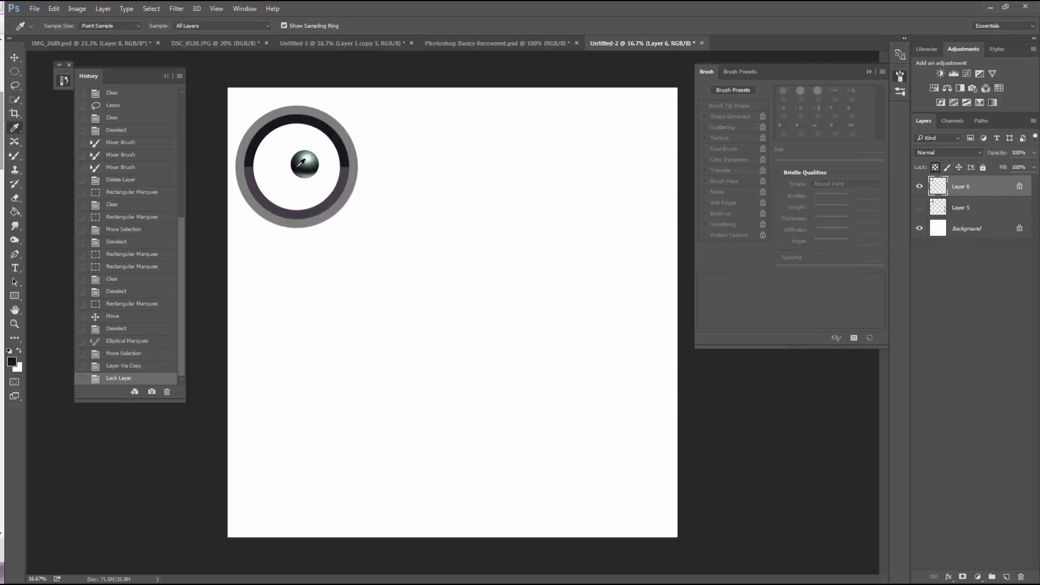
pyautogui.click(14, 156)
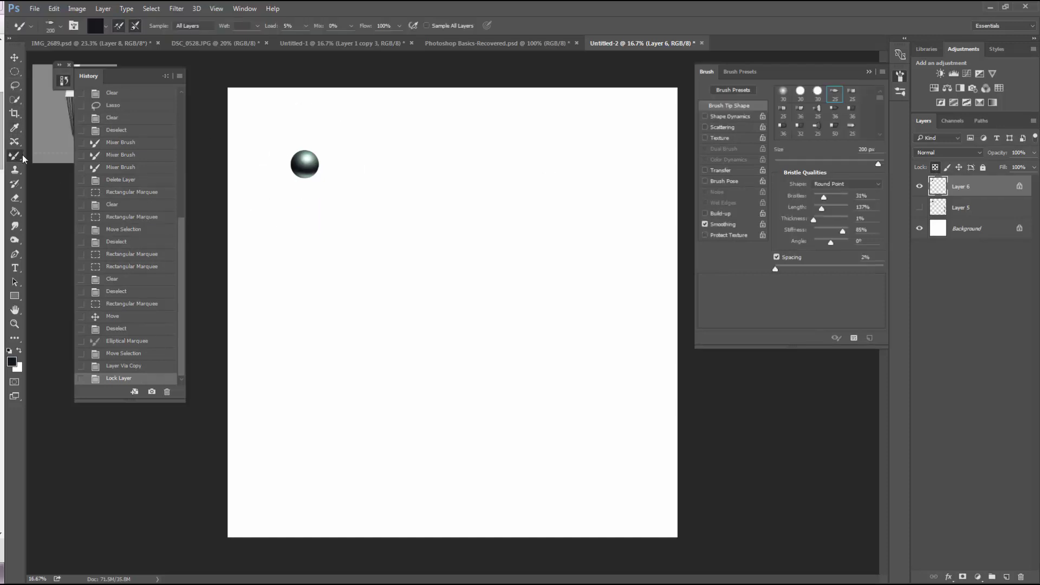
pyautogui.click(59, 156)
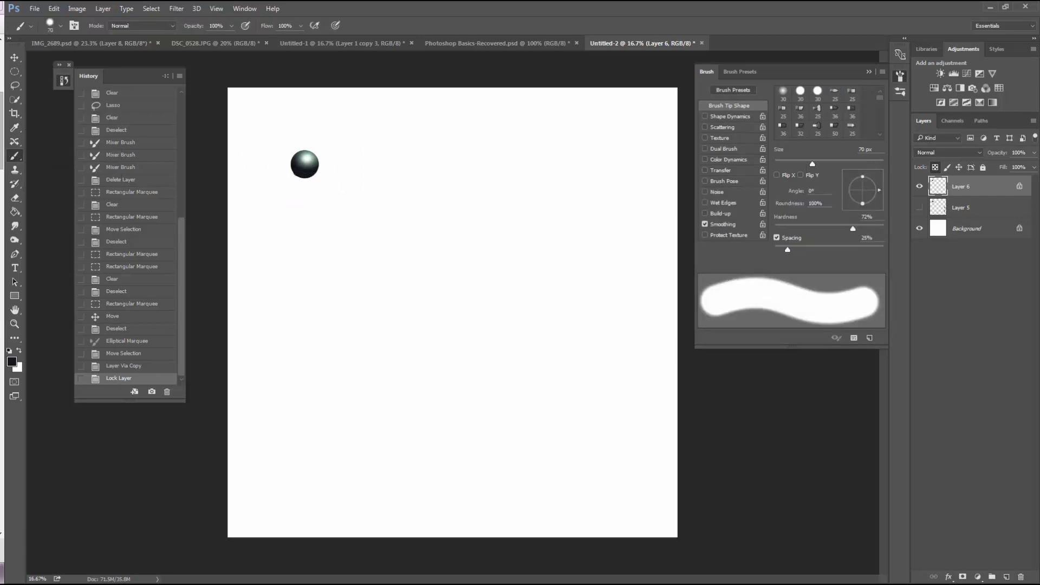
pyautogui.moveTo(309, 178); pyautogui.dragTo(311, 169)
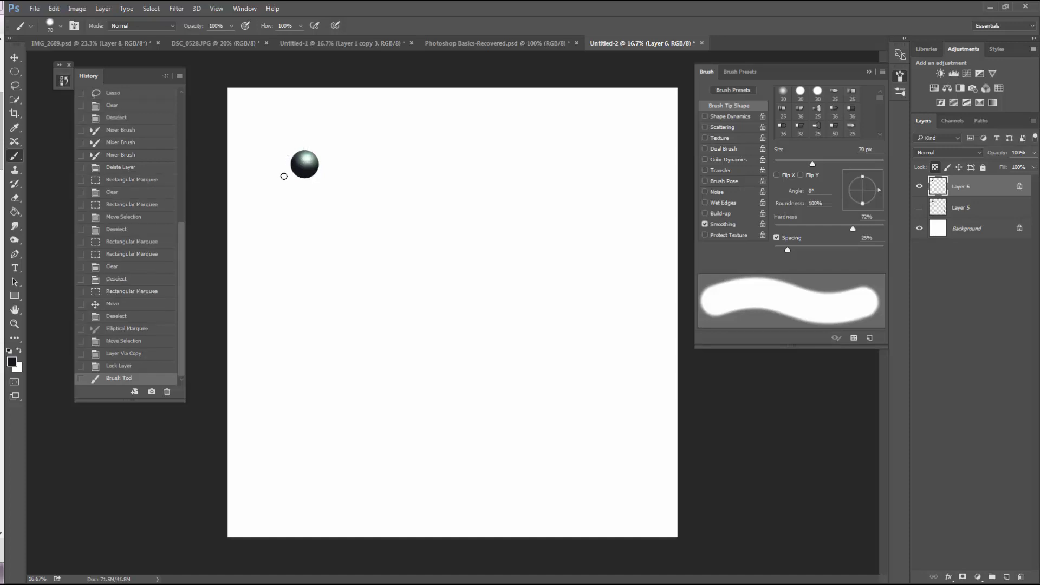
pyautogui.click(315, 175)
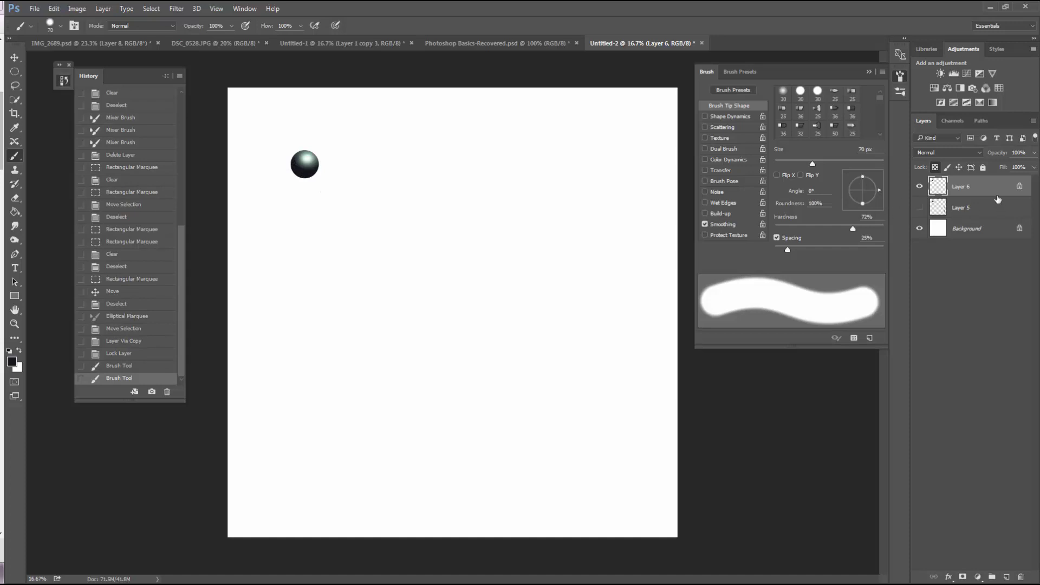
# - Switch to the Mixer Brush with a soft round 200 px tip at 56% hardness
pyautogui.rightClick(20, 156)
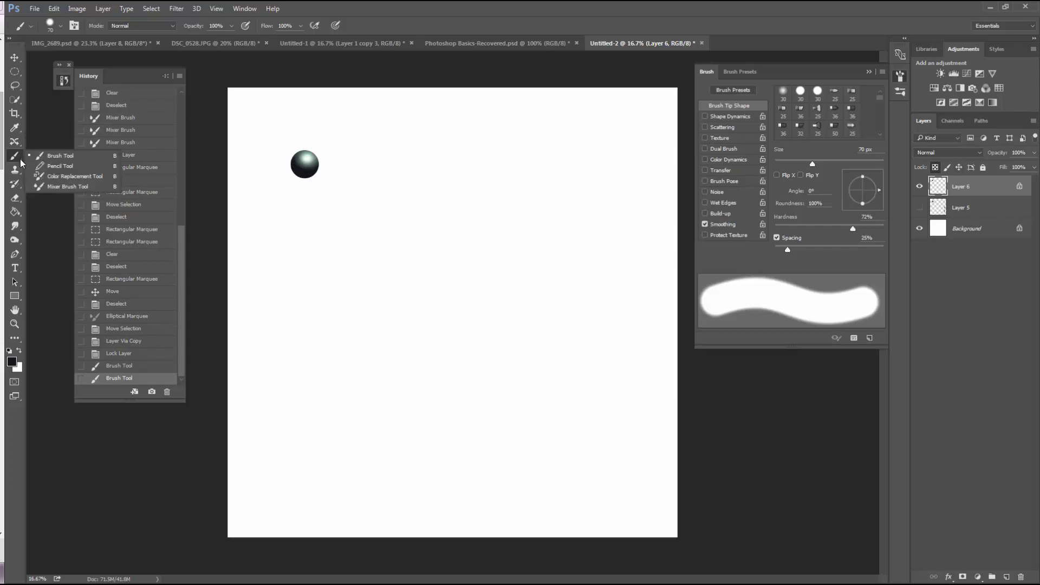
pyautogui.click(46, 184)
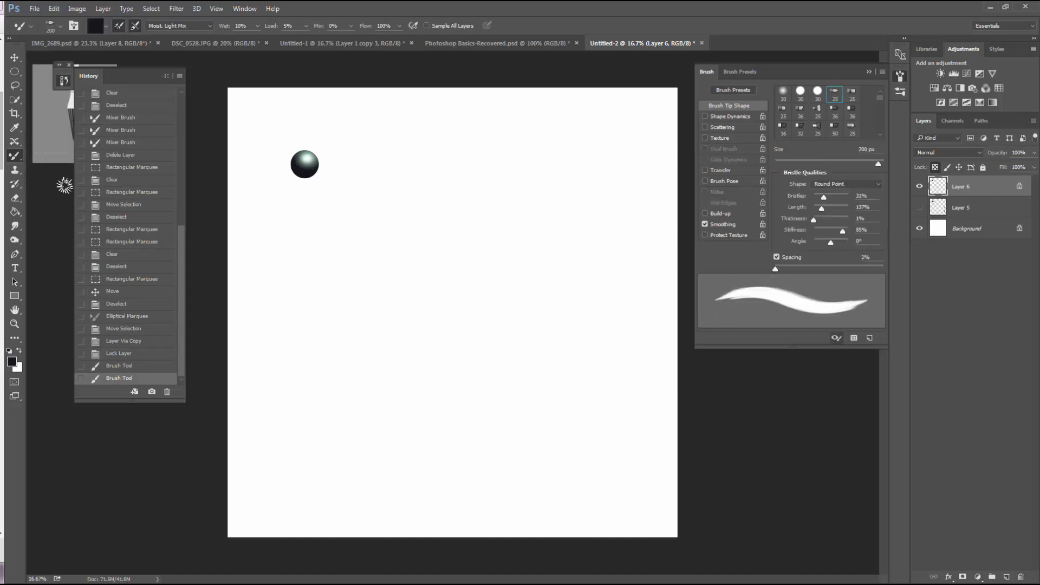
pyautogui.click(50, 28)
pyautogui.click(69, 130)
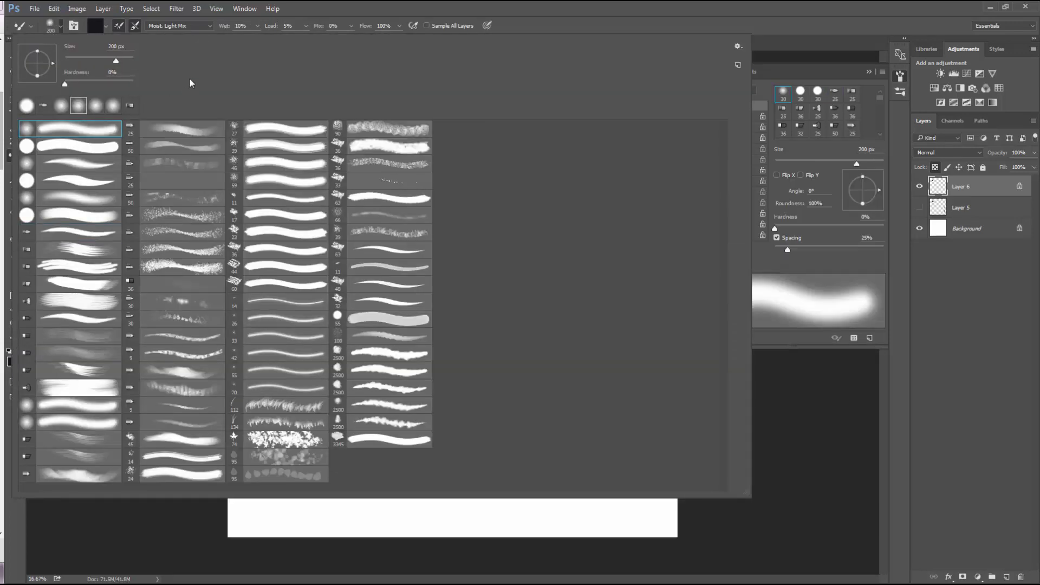
pyautogui.click(88, 82)
pyautogui.click(393, 9)
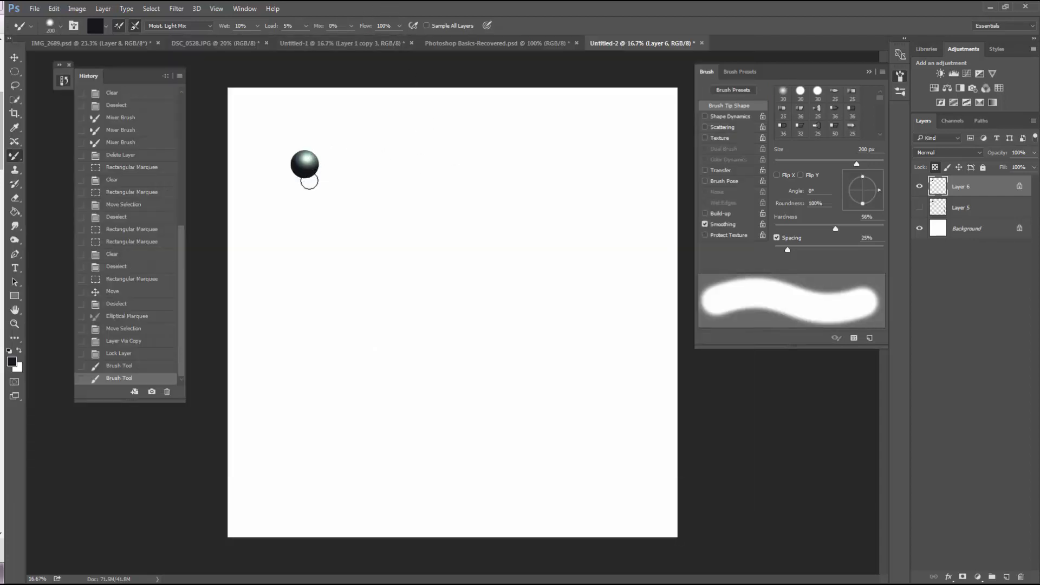
# - Enlarge the Mixer Brush beyond the pearl and load it with the pearl as its sample
pyautogui.press(']')
pyautogui.press(']')
pyautogui.press(']')
pyautogui.press(']')
pyautogui.keyDown('alt'); pyautogui.click(305, 163); pyautogui.keyUp('alt')
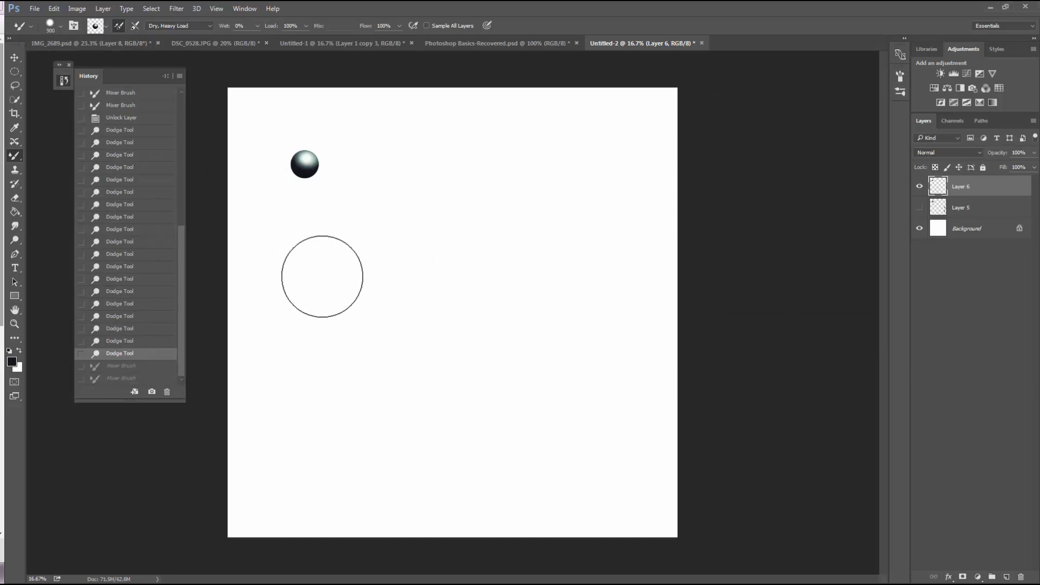
# - Paint an angular stroke and a wavy stroke at 175 px, plus a thick curved pearl stroke at 700 px above them
pyautogui.press('[')
pyautogui.press('[')
pyautogui.press('[')
pyautogui.press('[')
pyautogui.press('[')
pyautogui.moveTo(297, 301)
pyautogui.mouseDown()
pyautogui.moveTo(317, 274)
pyautogui.moveTo(351, 257)
pyautogui.moveTo(404, 301)
pyautogui.mouseUp()
pyautogui.moveTo(452, 271)
pyautogui.mouseDown()
pyautogui.moveTo(491, 234)
pyautogui.moveTo(528, 273)
pyautogui.moveTo(581, 290)
pyautogui.moveTo(608, 240)
pyautogui.moveTo(558, 261)
pyautogui.moveTo(604, 266)
pyautogui.mouseUp()
pyautogui.moveTo(307, 386)
pyautogui.mouseDown()
pyautogui.moveTo(364, 365)
pyautogui.moveTo(416, 388)
pyautogui.moveTo(461, 328)
pyautogui.moveTo(503, 396)
pyautogui.moveTo(526, 323)
pyautogui.moveTo(447, 287)
pyautogui.mouseUp()
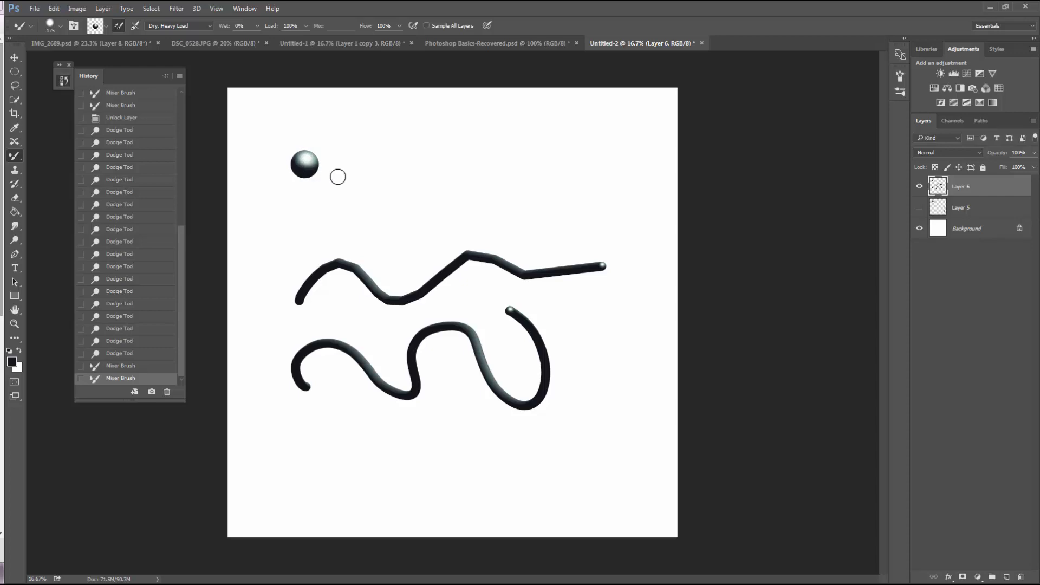
pyautogui.press(']')
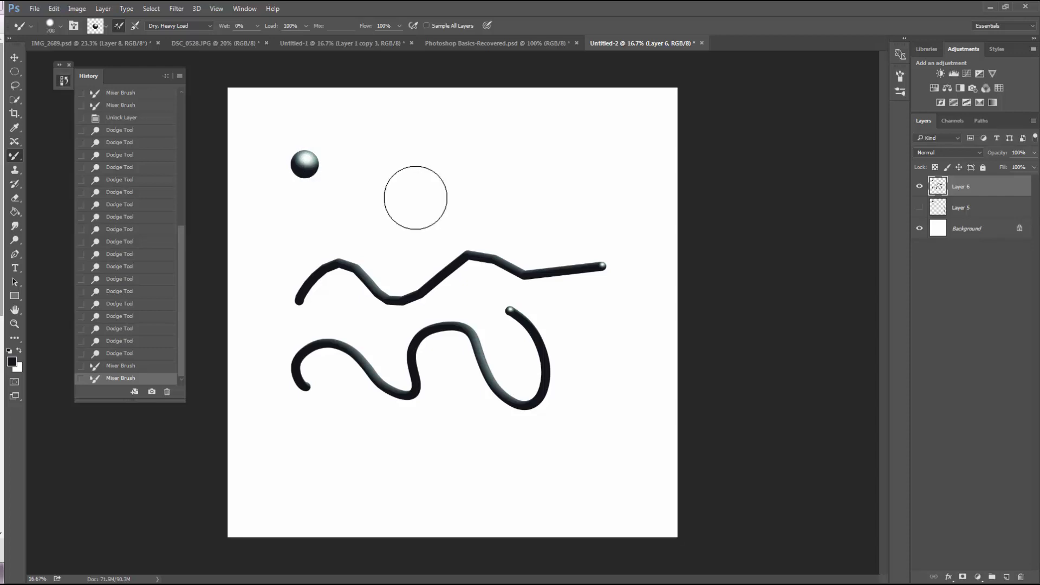
pyautogui.moveTo(399, 190)
pyautogui.mouseDown()
pyautogui.moveTo(412, 158)
pyautogui.moveTo(457, 155)
pyautogui.moveTo(495, 172)
pyautogui.moveTo(519, 202)
pyautogui.mouseUp()
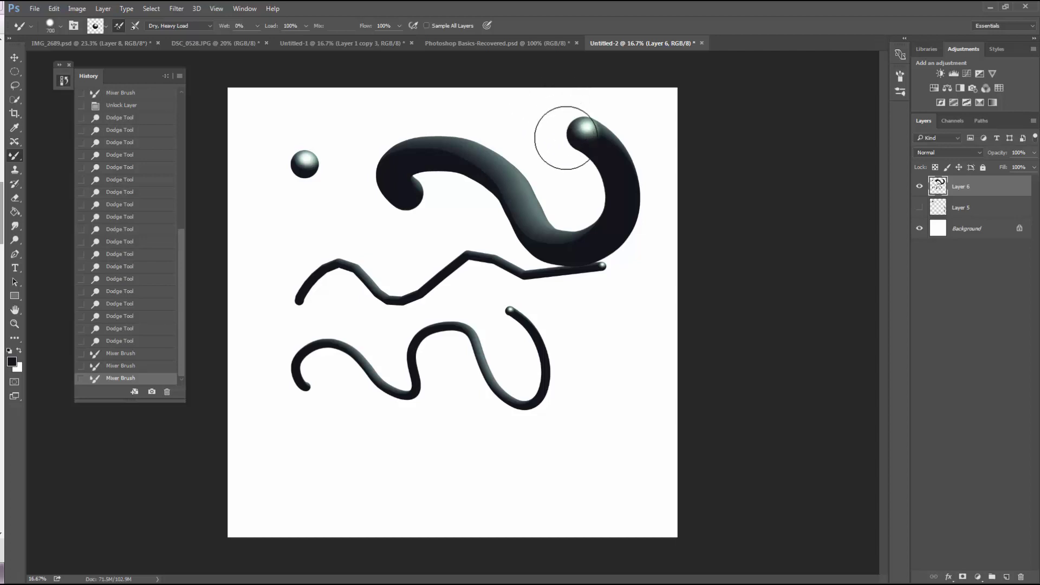
# - Show Layer 5, hide Layer 6 and make Layer 5 the active layer
pyautogui.click(919, 208)
pyautogui.click(919, 186)
pyautogui.click(943, 211)
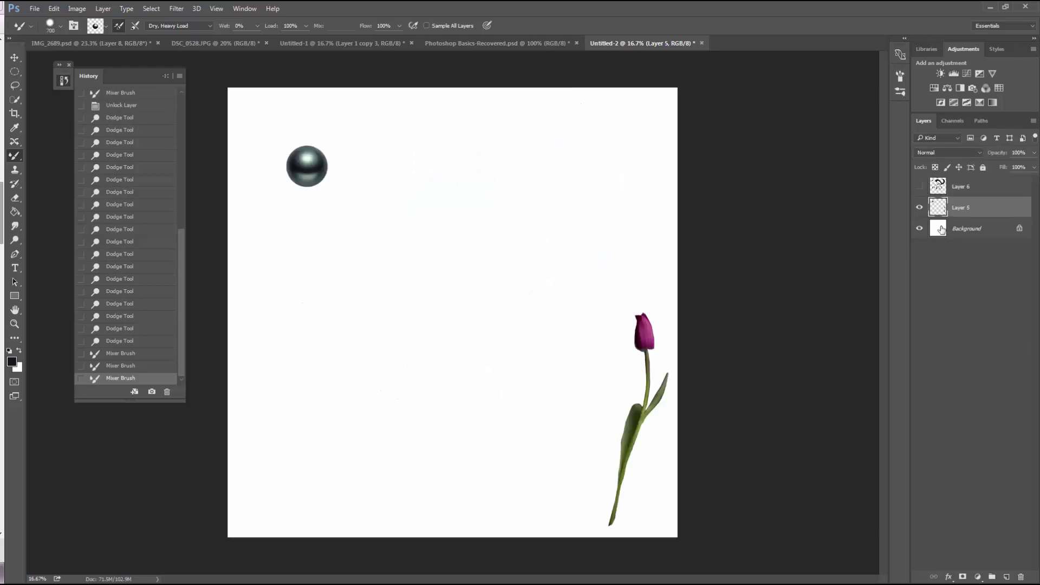
# - Lasso the tulip, move it up and inward, scale it to about 168% and deselect it
pyautogui.click(16, 84)
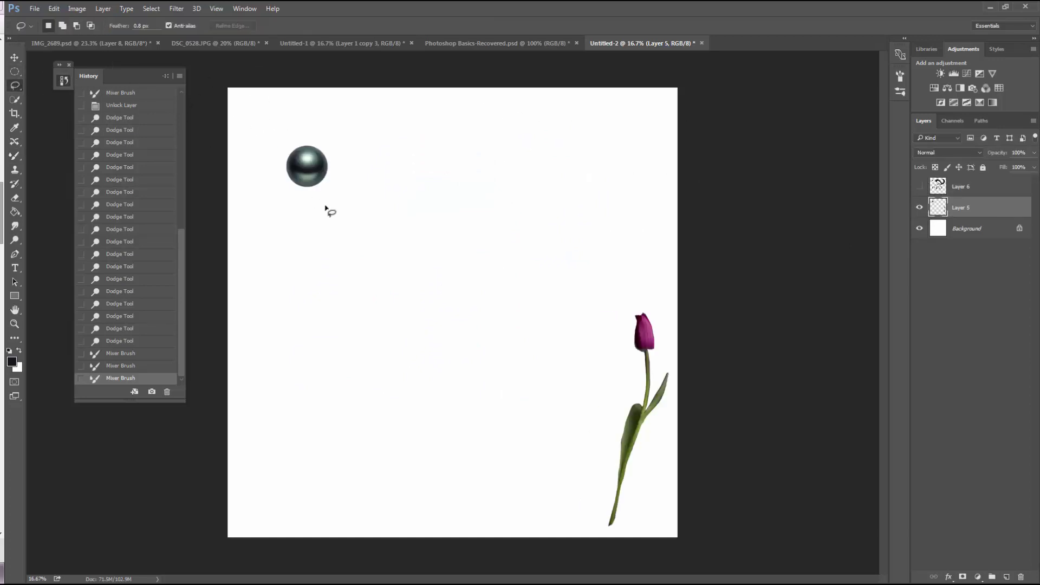
pyautogui.moveTo(623, 297)
pyautogui.mouseDown()
pyautogui.moveTo(583, 499)
pyautogui.moveTo(651, 535)
pyautogui.moveTo(706, 388)
pyautogui.moveTo(625, 296)
pyautogui.moveTo(613, 326)
pyautogui.moveTo(486, 155)
pyautogui.mouseUp()
pyautogui.press('v')
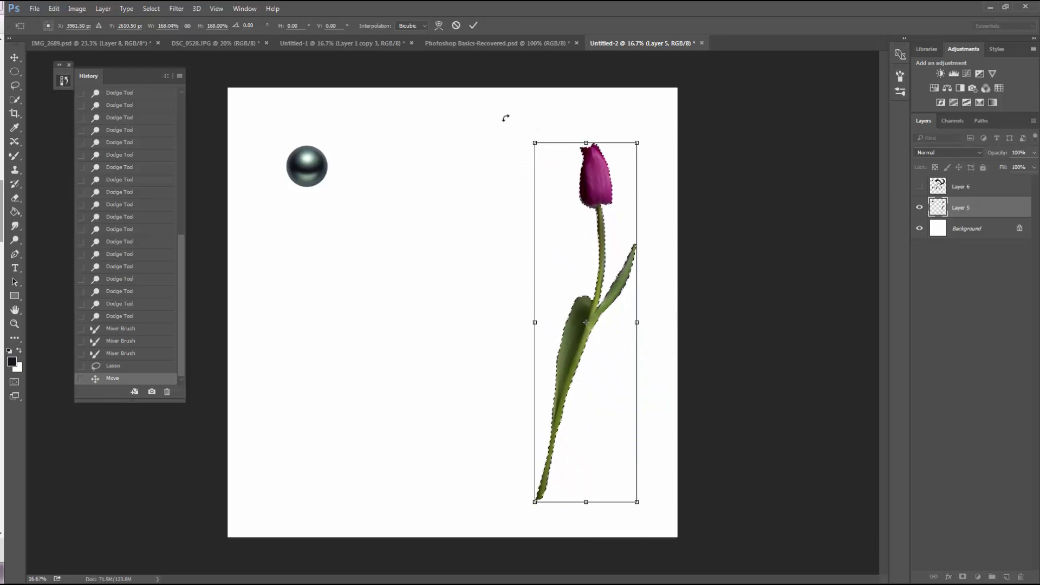
pyautogui.click(474, 25)
pyautogui.click(398, 196)
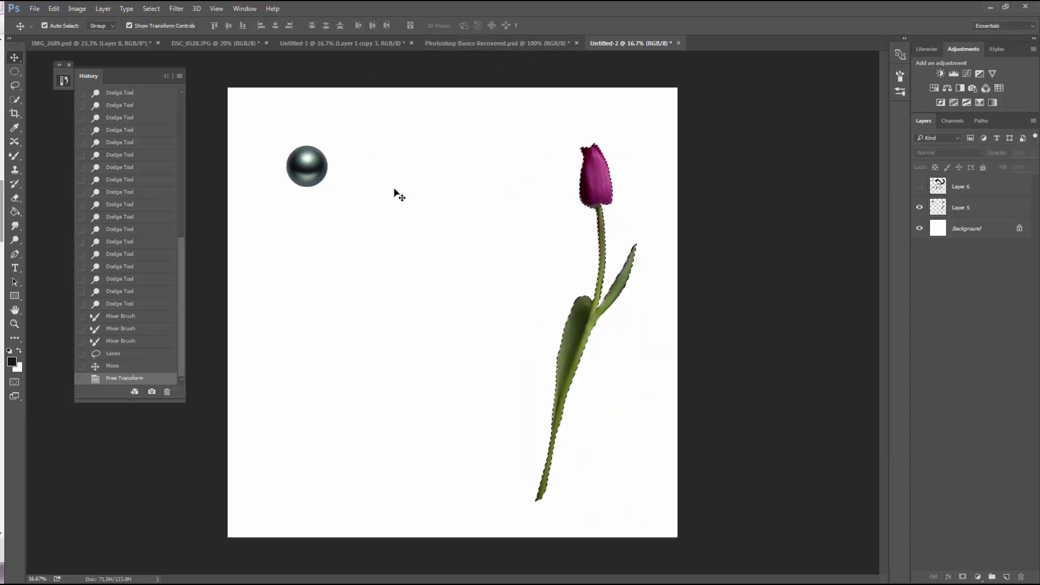
pyautogui.click(151, 8)
pyautogui.click(156, 31)
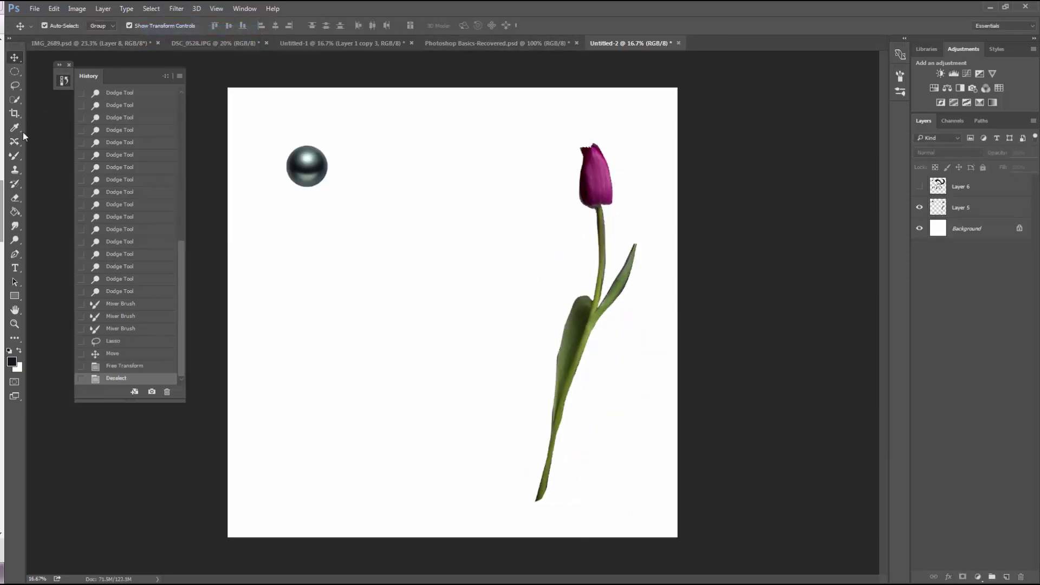
# - Copy a small circular area of the tulip's stem to a new layer and hide Layer 5
pyautogui.click(15, 156)
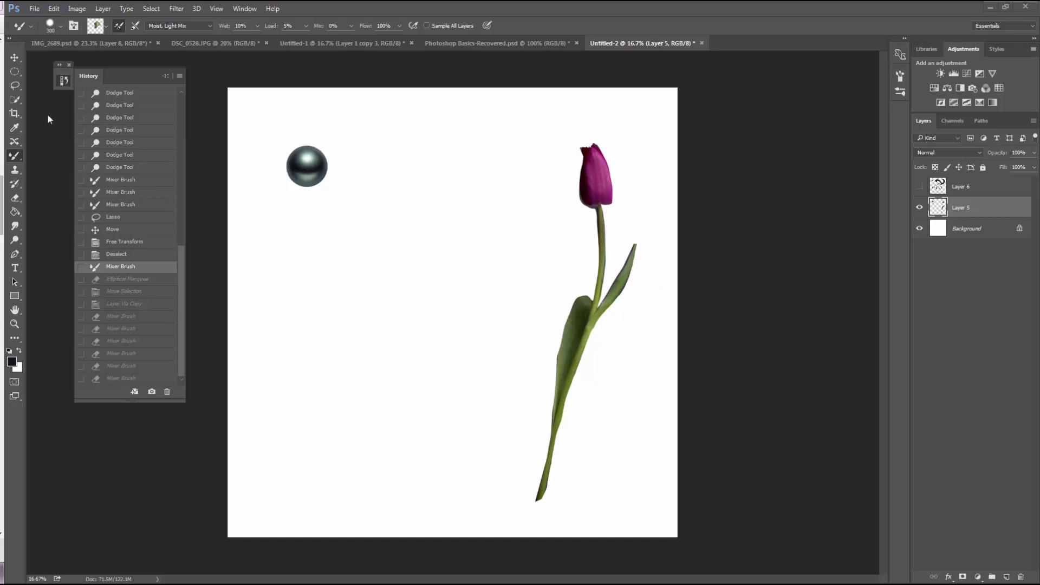
pyautogui.click(16, 71)
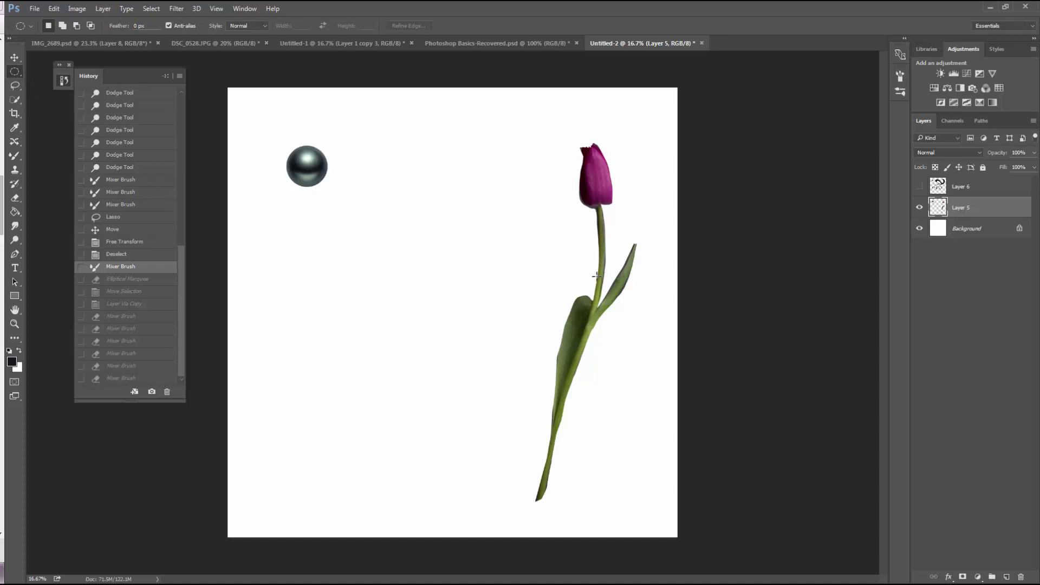
pyautogui.moveTo(596, 276); pyautogui.dragTo(603, 288)
pyautogui.click(133, 11)
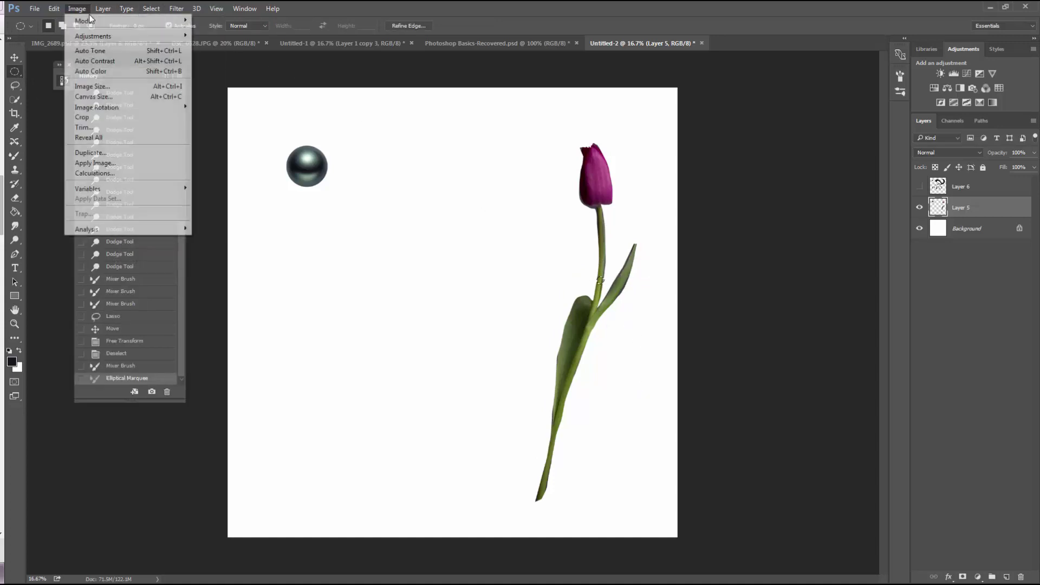
pyautogui.moveTo(103, 9)
pyautogui.click(239, 96)
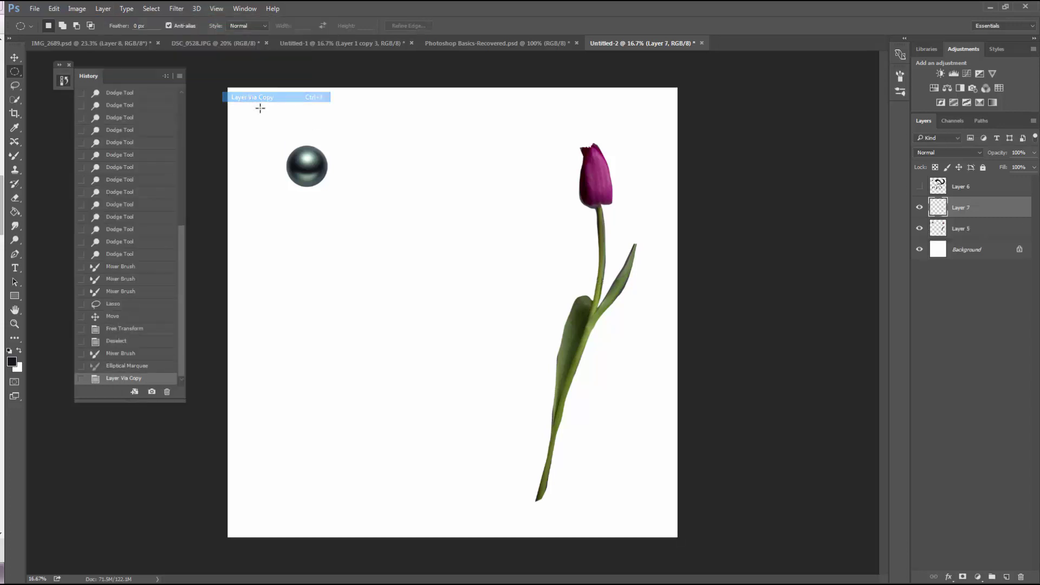
pyautogui.click(919, 228)
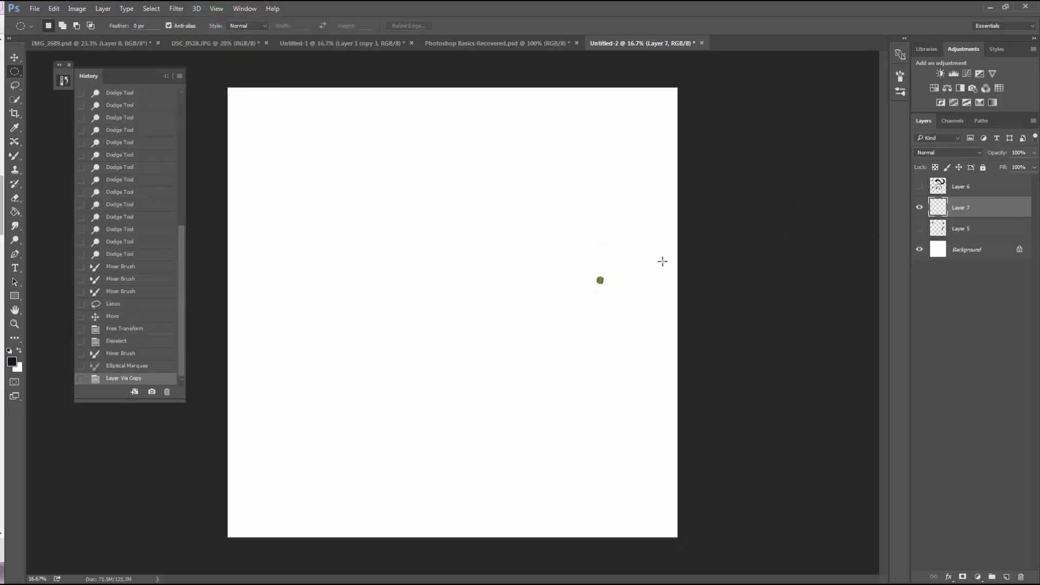
# - Darken the lower edge of the copied stem circle with the Burn tool at 12% exposure on Midtones
pyautogui.click(15, 325)
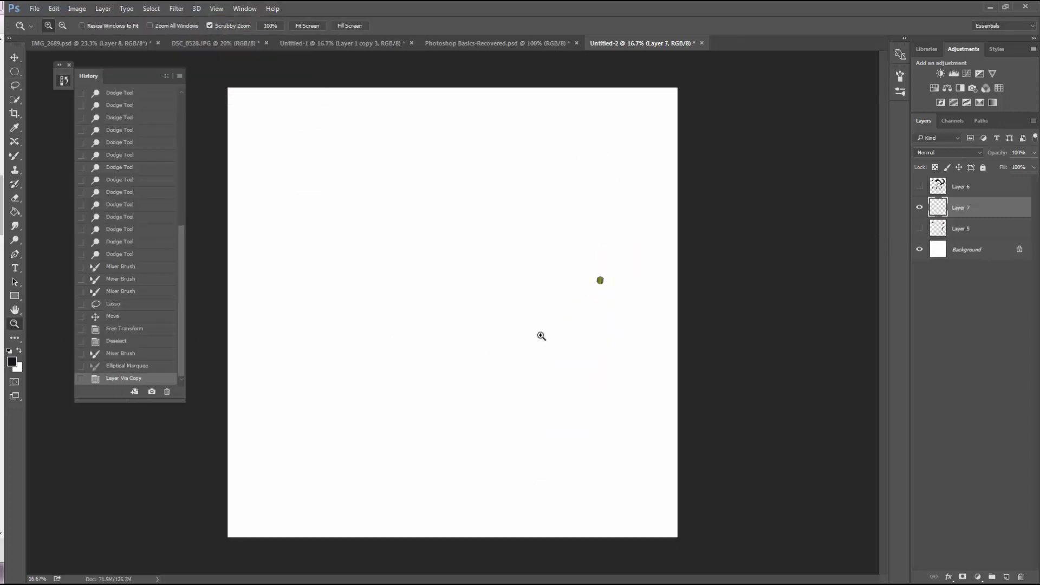
pyautogui.moveTo(542, 336); pyautogui.dragTo(556, 336)
pyautogui.rightClick(15, 243)
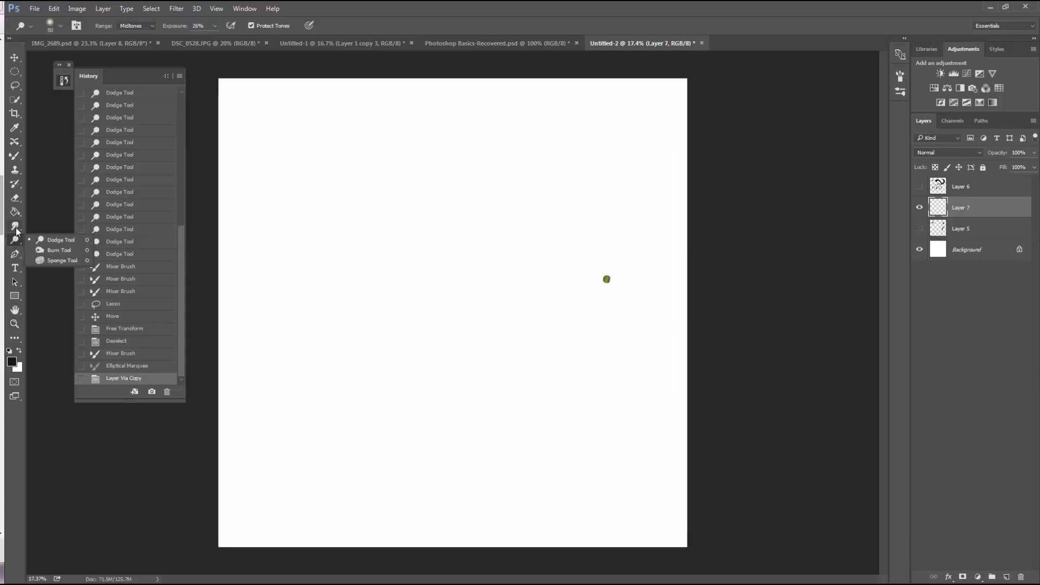
pyautogui.click(51, 247)
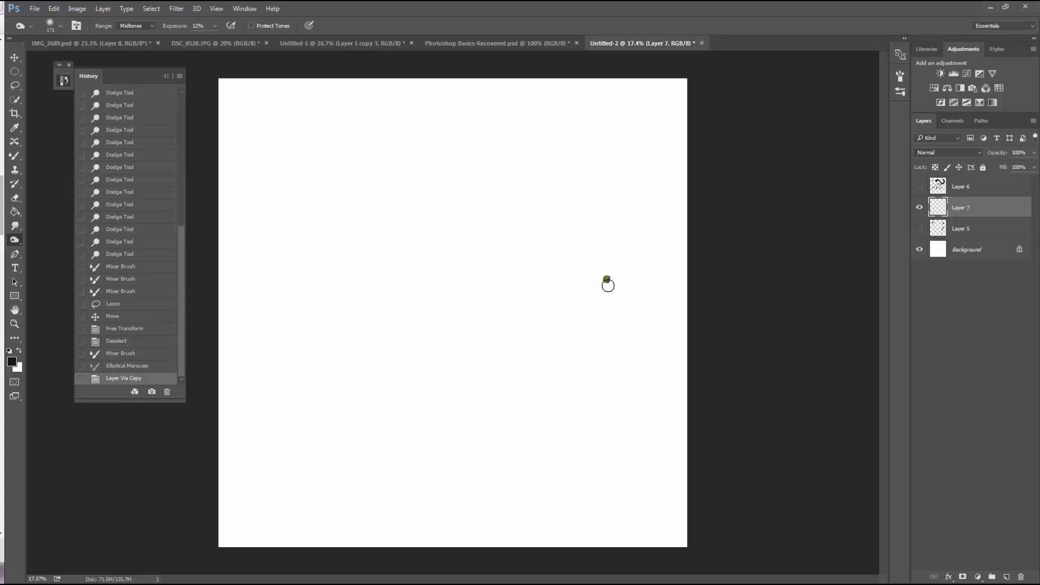
pyautogui.click(607, 286)
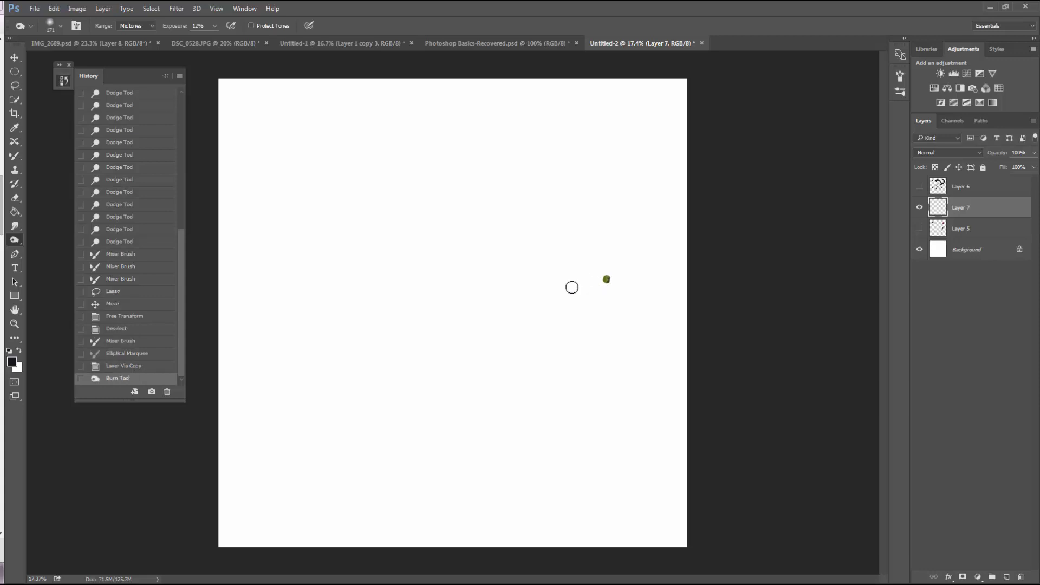
# - Lighten the upper part of the stem circle with the Dodge tool at 26% exposure on Midtones
pyautogui.rightClick(19, 242)
pyautogui.click(51, 238)
pyautogui.click(602, 277)
pyautogui.click(601, 276)
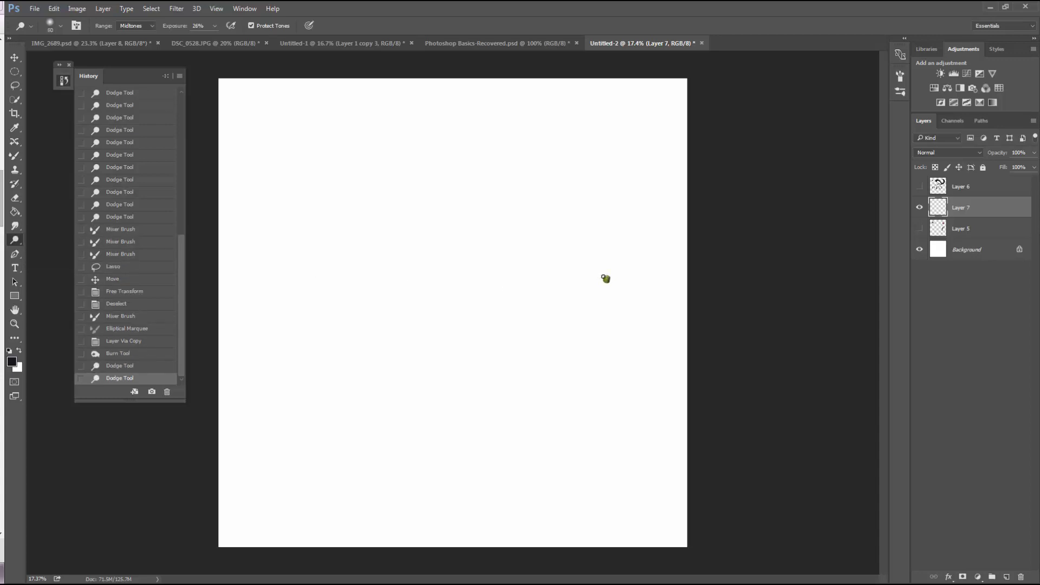
pyautogui.click(606, 279)
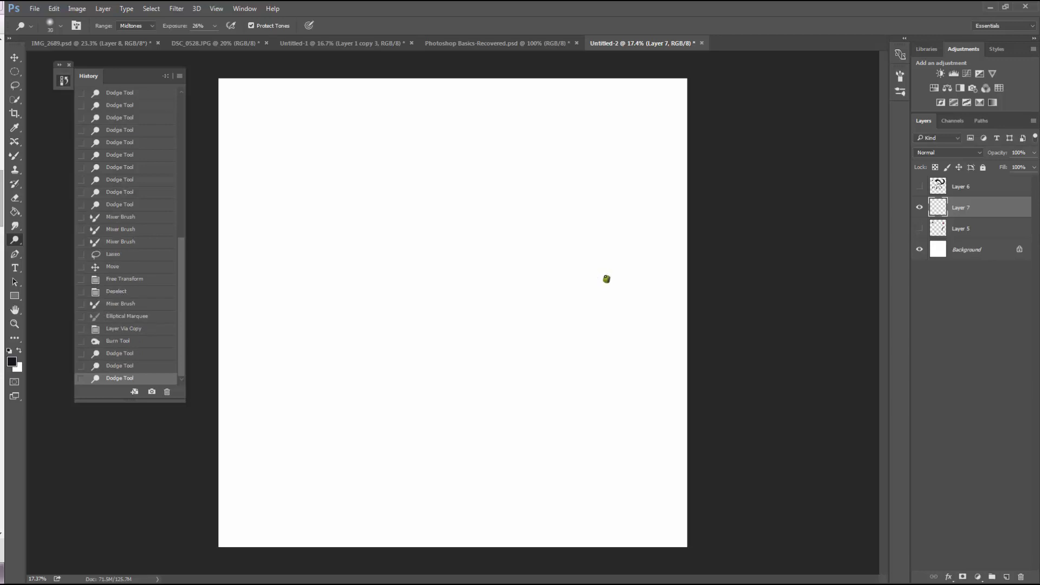
pyautogui.click(594, 275)
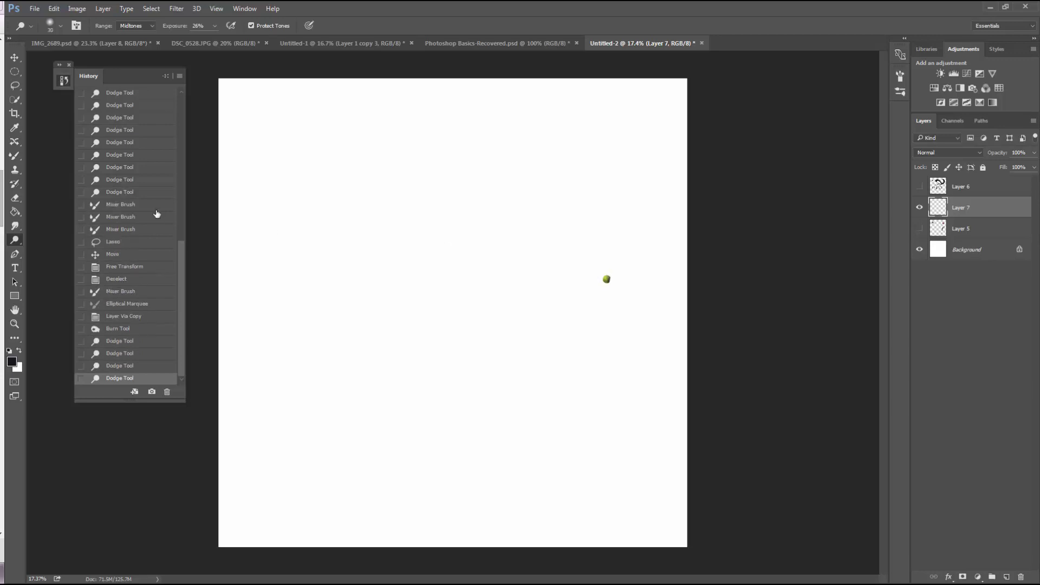
# - Deepen the stem circle's shadow with a 50 px Burn tool at 12% exposure
pyautogui.rightClick(13, 234)
pyautogui.click(45, 250)
pyautogui.press('[')
pyautogui.press('[')
pyautogui.click(606, 279)
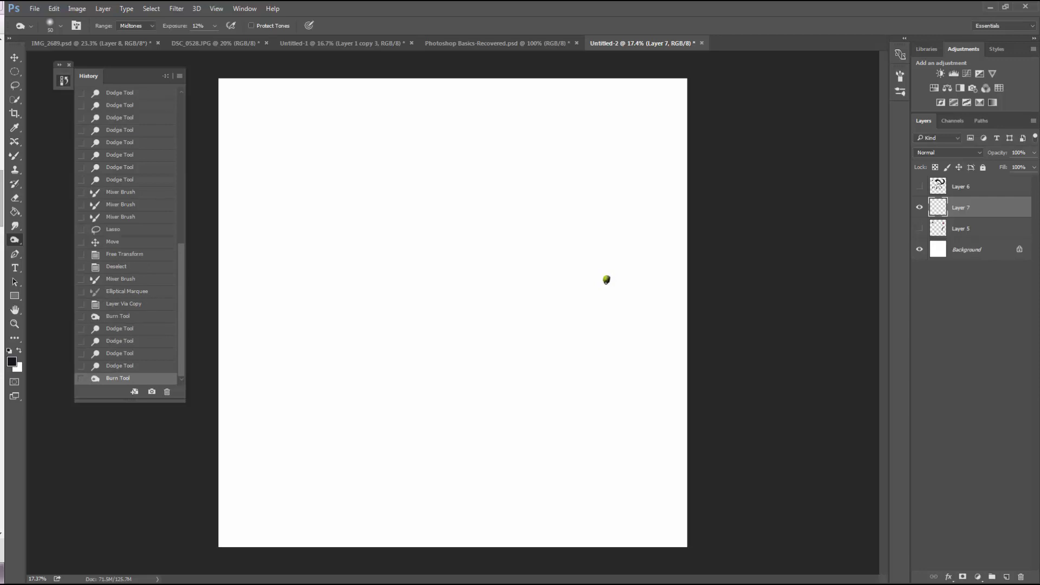
# - Darken the stem circle once more with the Burn tool and paint a winding stem down the canvas centre with the 300 px Mixer Brush
pyautogui.click(607, 280)
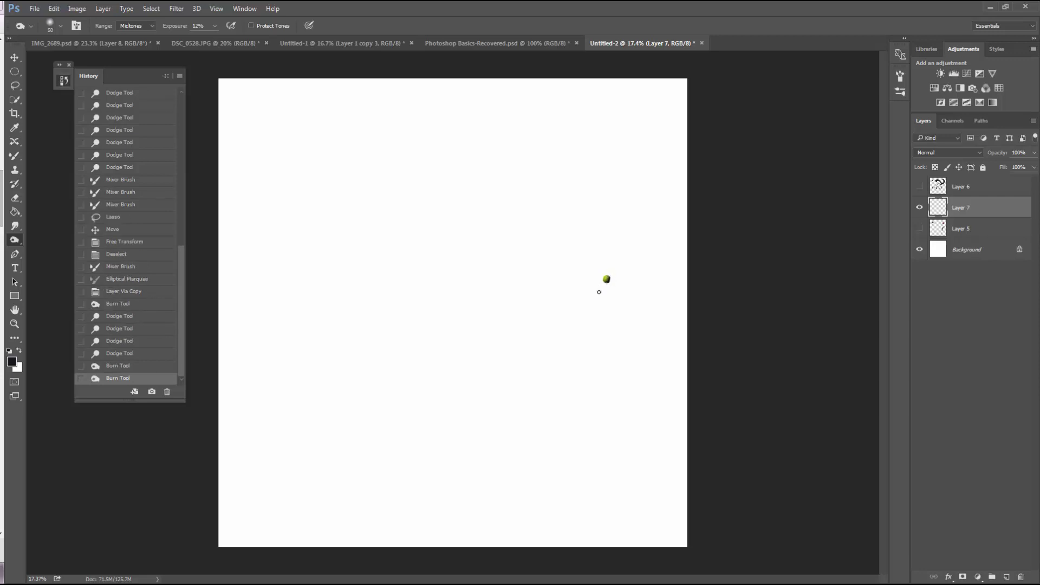
pyautogui.click(15, 155)
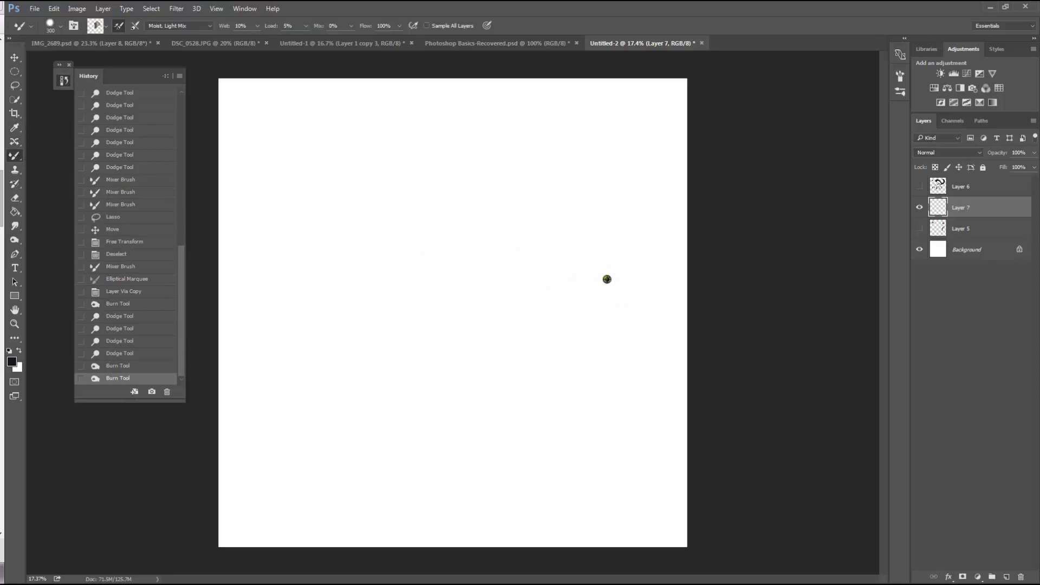
pyautogui.moveTo(556, 176); pyautogui.dragTo(516, 186)
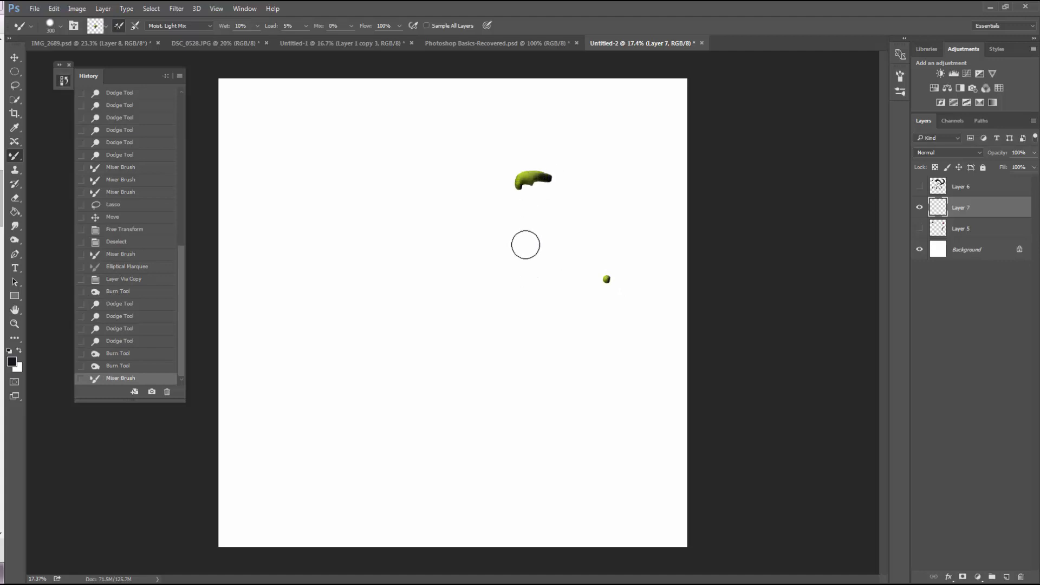
pyautogui.moveTo(525, 245)
pyautogui.mouseDown()
pyautogui.moveTo(497, 275)
pyautogui.moveTo(458, 291)
pyautogui.moveTo(450, 353)
pyautogui.moveTo(371, 371)
pyautogui.mouseUp()
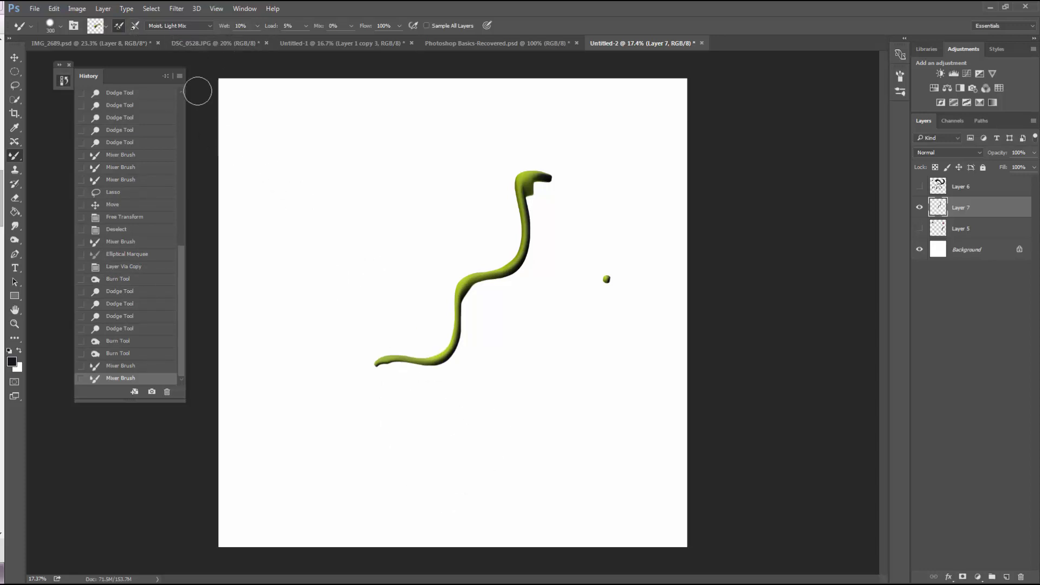
# - Paint a thin wavy vine down the canvas's left side with the Mixer Brush set to Dry, Heavy Load at 200 px
pyautogui.click(180, 27)
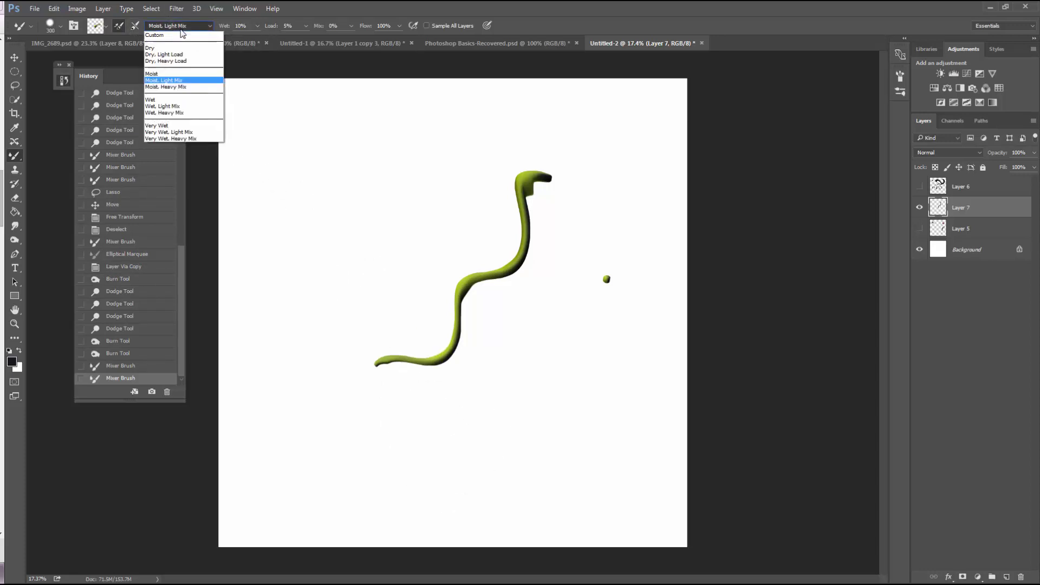
pyautogui.click(183, 60)
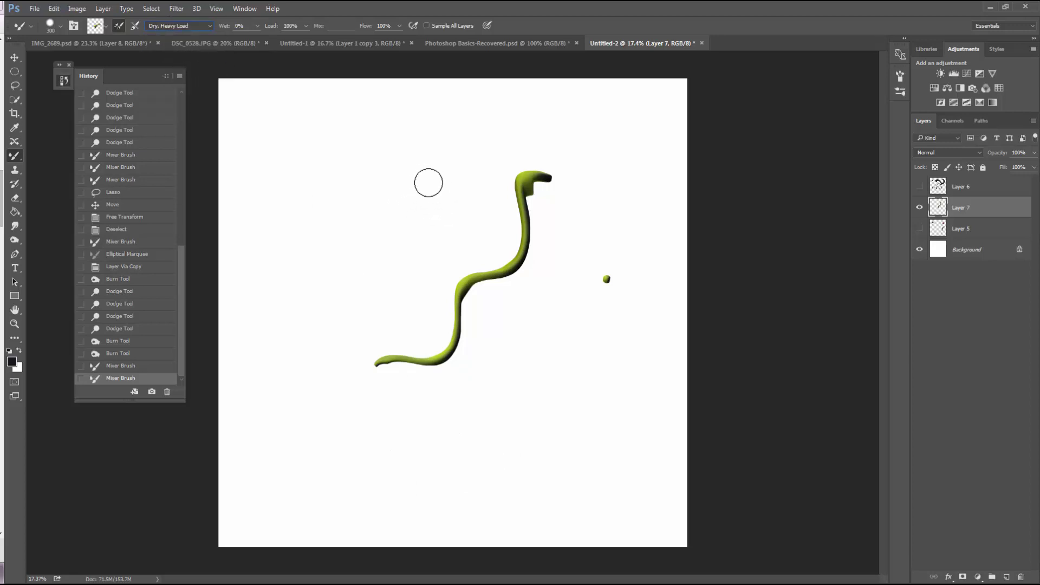
pyautogui.moveTo(413, 206); pyautogui.dragTo(401, 212)
pyautogui.press('[')
pyautogui.press('[')
pyautogui.moveTo(387, 153)
pyautogui.mouseDown()
pyautogui.moveTo(359, 165)
pyautogui.moveTo(359, 190)
pyautogui.moveTo(341, 222)
pyautogui.mouseUp()
pyautogui.moveTo(355, 257)
pyautogui.mouseDown()
pyautogui.moveTo(302, 362)
pyautogui.moveTo(335, 418)
pyautogui.moveTo(342, 466)
pyautogui.moveTo(325, 506)
pyautogui.moveTo(341, 514)
pyautogui.mouseUp()
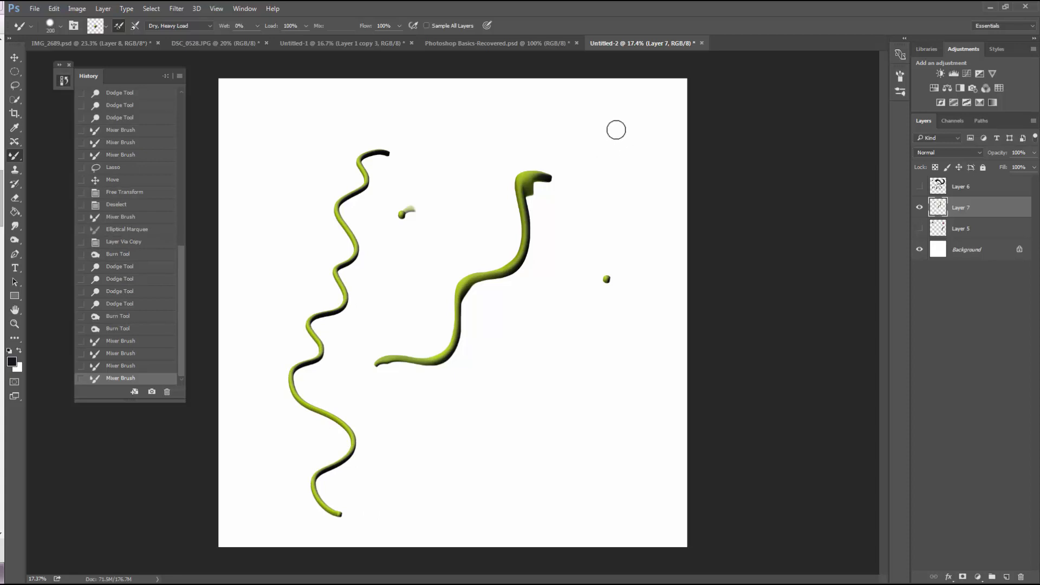
# - Paint a wavy vine down the canvas's right side and a looping, curly vine from the upper middle towards the left vine
pyautogui.moveTo(615, 134)
pyautogui.mouseDown()
pyautogui.moveTo(599, 151)
pyautogui.moveTo(606, 188)
pyautogui.moveTo(583, 213)
pyautogui.moveTo(570, 263)
pyautogui.mouseUp()
pyautogui.moveTo(583, 319)
pyautogui.mouseDown()
pyautogui.moveTo(553, 351)
pyautogui.moveTo(616, 392)
pyautogui.moveTo(606, 430)
pyautogui.moveTo(488, 432)
pyautogui.moveTo(496, 484)
pyautogui.moveTo(428, 462)
pyautogui.mouseUp()
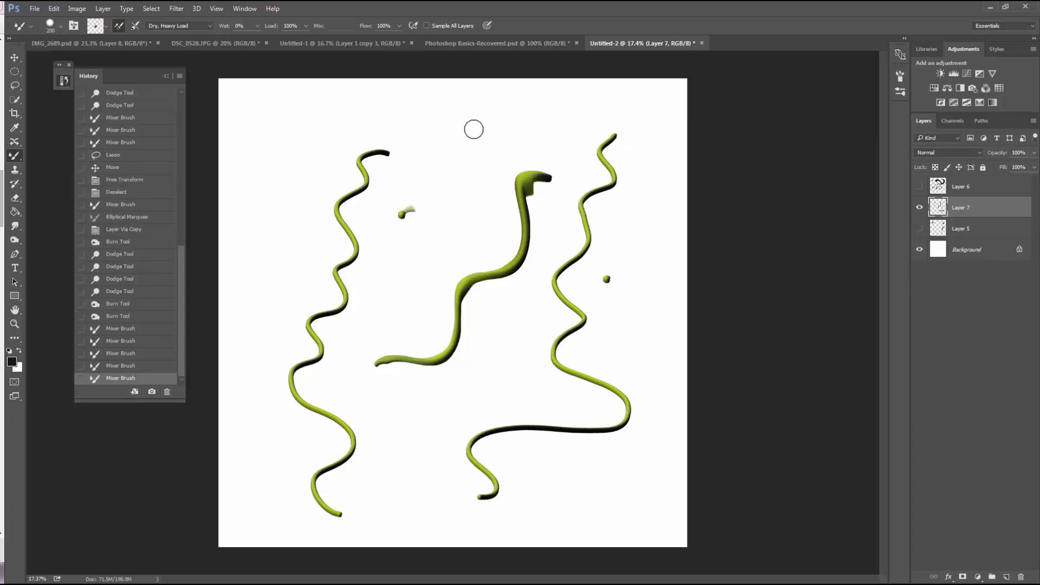
pyautogui.moveTo(493, 133)
pyautogui.mouseDown()
pyautogui.moveTo(474, 114)
pyautogui.moveTo(460, 150)
pyautogui.moveTo(435, 145)
pyautogui.mouseUp()
pyautogui.moveTo(448, 220)
pyautogui.mouseDown()
pyautogui.moveTo(405, 269)
pyautogui.moveTo(423, 281)
pyautogui.moveTo(368, 329)
pyautogui.moveTo(387, 274)
pyautogui.mouseUp()
pyautogui.moveTo(387, 274)
pyautogui.mouseDown()
pyautogui.moveTo(364, 333)
pyautogui.moveTo(336, 295)
pyautogui.mouseUp()
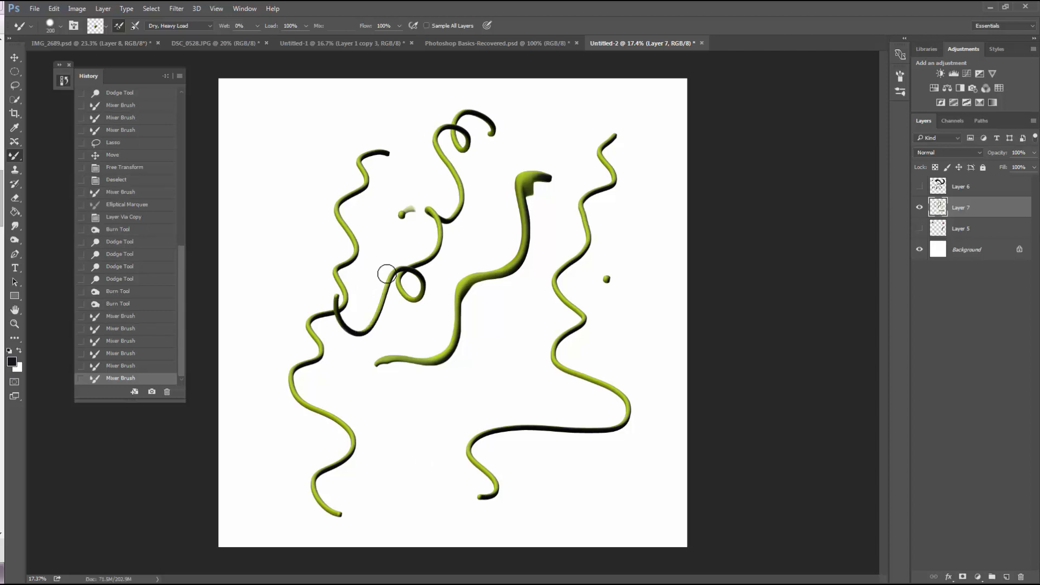
# - Add small leaves and buds along the curly vine and paint another winding vine across the lower middle
pyautogui.moveTo(388, 271)
pyautogui.mouseDown()
pyautogui.moveTo(378, 260)
pyautogui.moveTo(384, 275)
pyautogui.moveTo(368, 263)
pyautogui.moveTo(382, 268)
pyautogui.moveTo(376, 279)
pyautogui.moveTo(360, 273)
pyautogui.mouseUp()
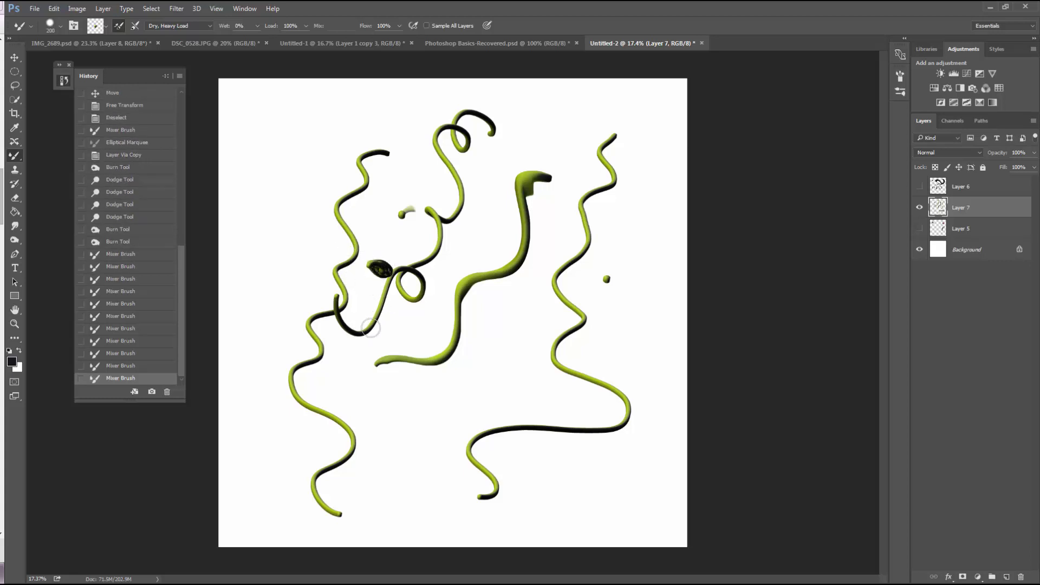
pyautogui.moveTo(371, 327); pyautogui.dragTo(370, 341)
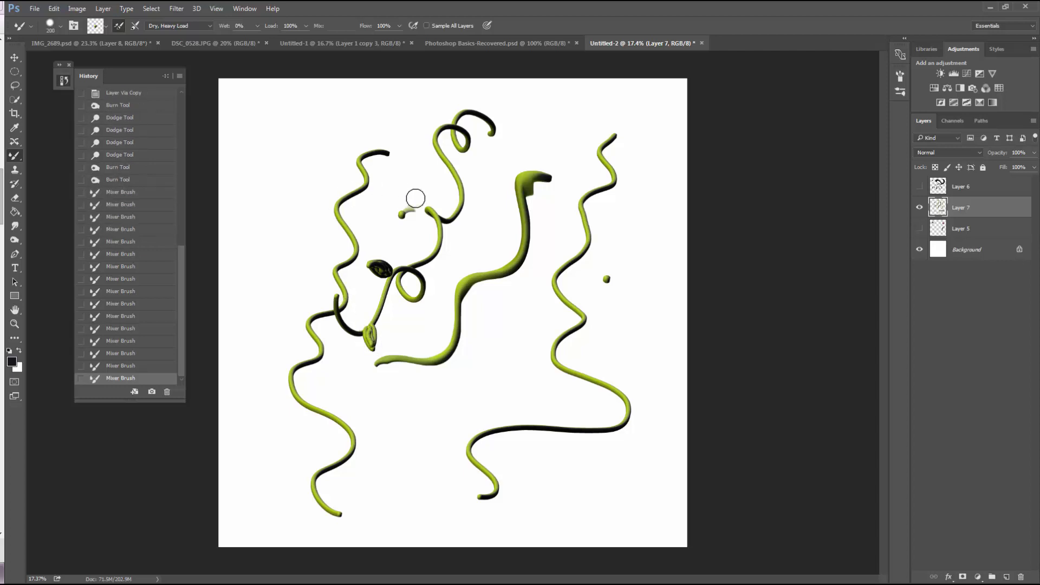
pyautogui.moveTo(441, 154); pyautogui.dragTo(434, 160)
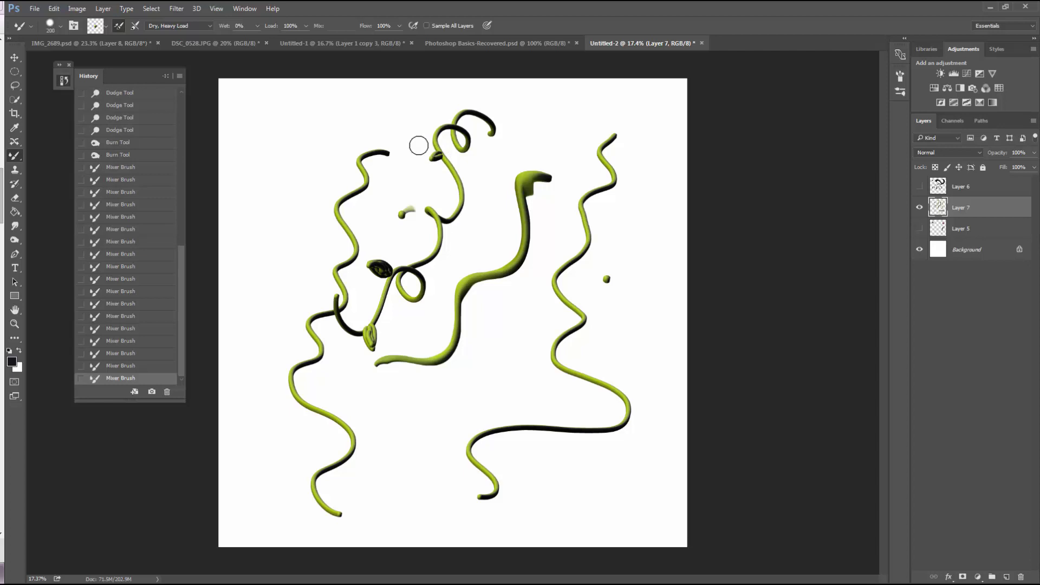
pyautogui.moveTo(466, 198)
pyautogui.mouseDown()
pyautogui.moveTo(465, 188)
pyautogui.moveTo(457, 196)
pyautogui.mouseUp()
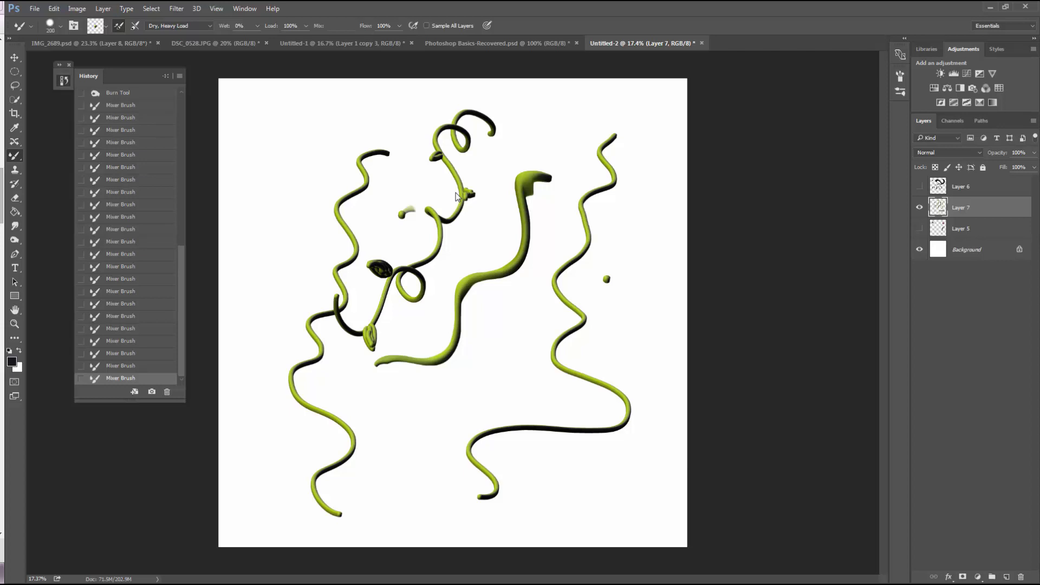
pyautogui.moveTo(493, 358); pyautogui.dragTo(445, 378)
pyautogui.moveTo(438, 445)
pyautogui.mouseDown()
pyautogui.moveTo(403, 427)
pyautogui.moveTo(353, 415)
pyautogui.mouseUp()
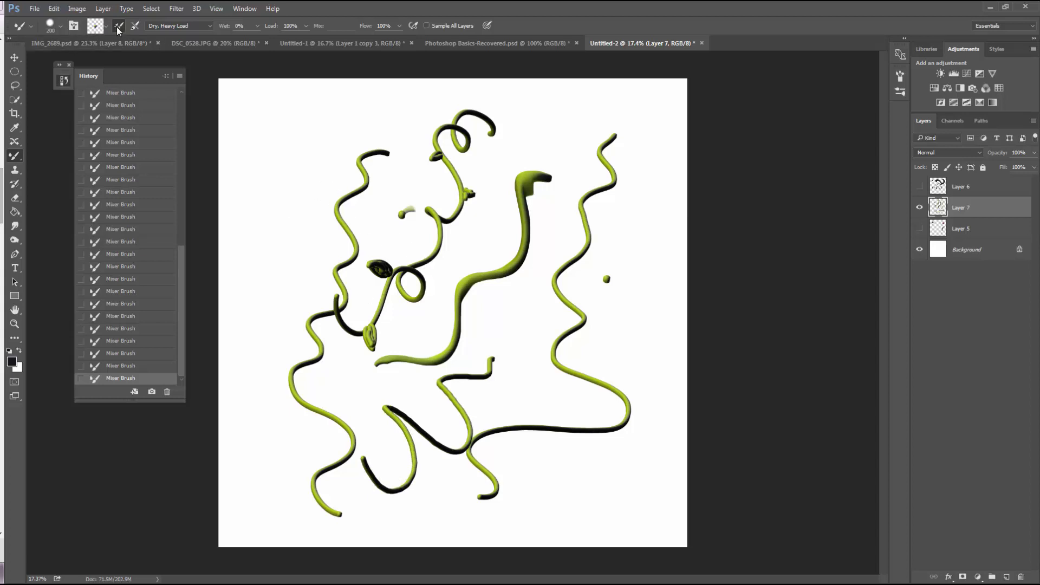
# - Clean the Mixer Brush and set its blending preset to Moist, Light Mix
pyautogui.click(106, 26)
pyautogui.click(112, 53)
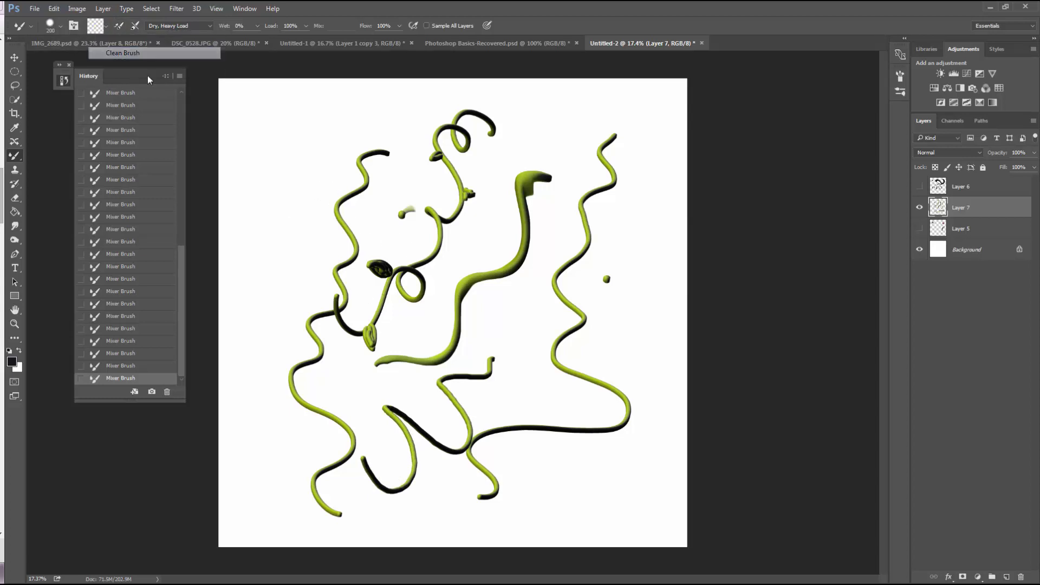
pyautogui.click(176, 26)
pyautogui.click(157, 80)
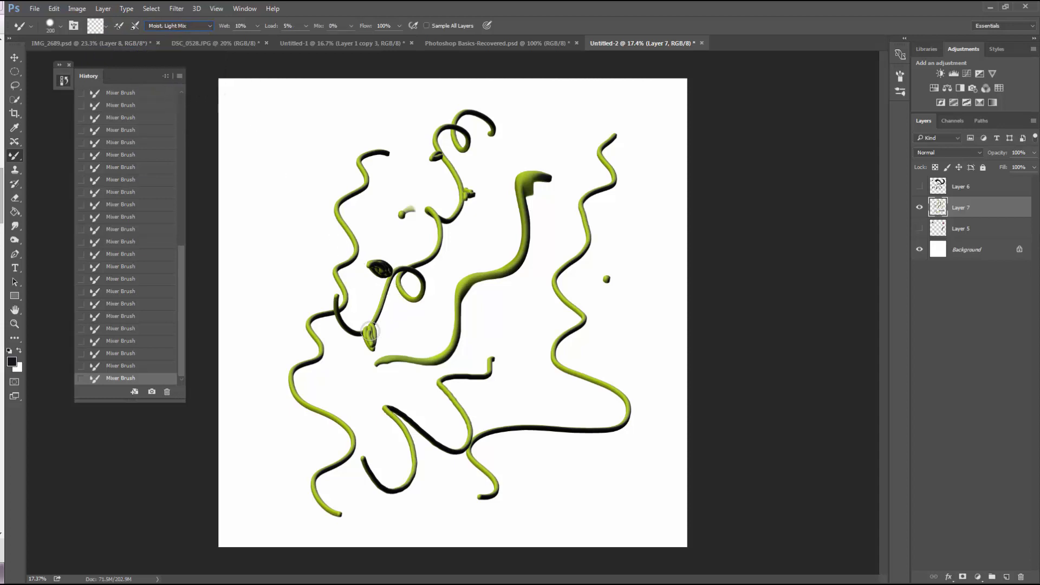
# - Reduce the brush to 60 px, sample the lower leaf's green, and blend the two larger leaves on the curly vine
pyautogui.press('[')
pyautogui.press('[')
pyautogui.press('[')
pyautogui.press('[')
pyautogui.press('[')
pyautogui.press('[')
pyautogui.press('[')
pyautogui.press('[')
pyautogui.keyDown('alt'); pyautogui.click(372, 335); pyautogui.keyUp('alt')
pyautogui.moveTo(368, 330)
pyautogui.mouseDown()
pyautogui.moveTo(375, 314)
pyautogui.moveTo(372, 329)
pyautogui.mouseUp()
pyautogui.moveTo(383, 274)
pyautogui.mouseDown()
pyautogui.moveTo(372, 265)
pyautogui.moveTo(391, 270)
pyautogui.moveTo(387, 283)
pyautogui.moveTo(395, 272)
pyautogui.moveTo(389, 279)
pyautogui.moveTo(370, 270)
pyautogui.mouseUp()
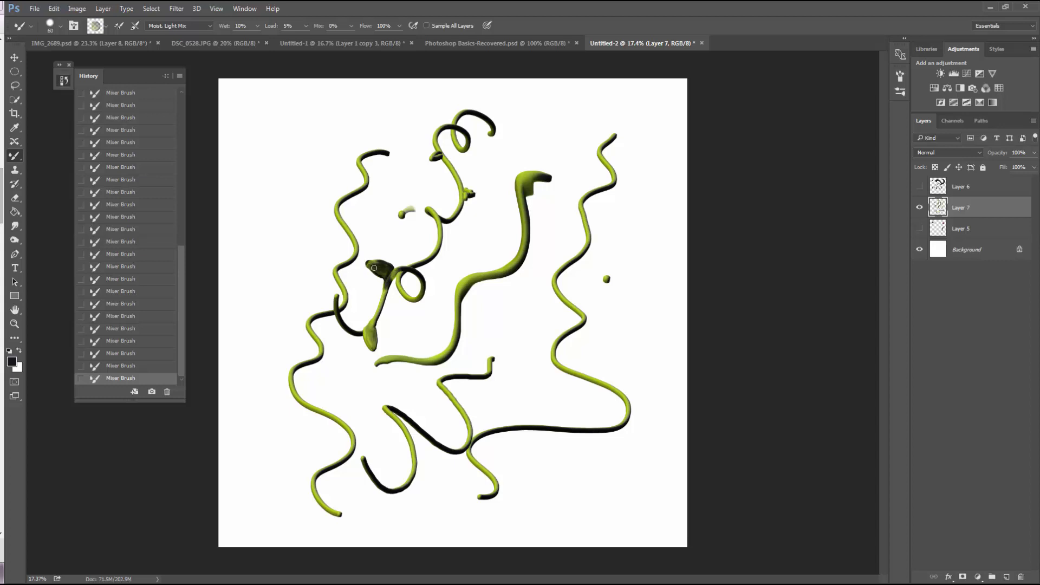
# - Blend the small bud on the curly vine's right side with the Mixer Brush at 25 px and Moist, Heavy Mix
pyautogui.click(174, 26)
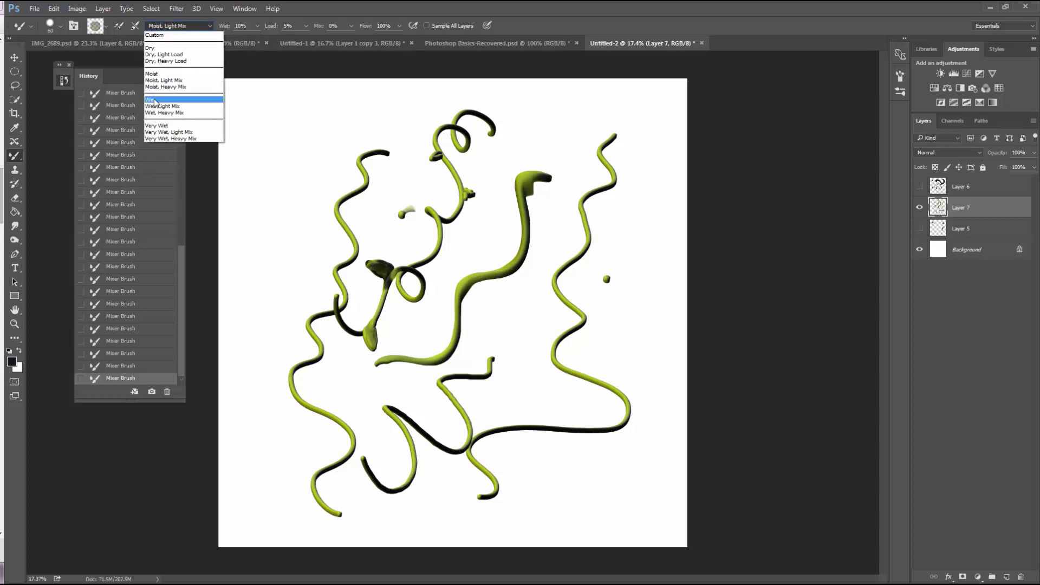
pyautogui.click(165, 86)
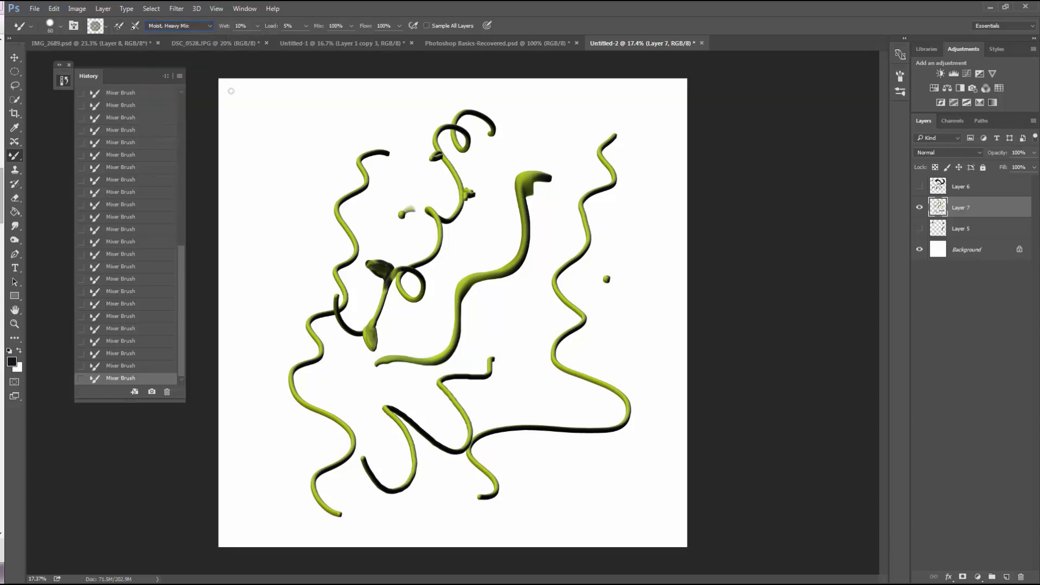
pyautogui.click(464, 192)
# - Set the Mixer Brush wetness to 46%, blend and sample the upper bud, and smudge the two larger leaves into pointed shapes
pyautogui.click(257, 25)
pyautogui.moveTo(254, 39); pyautogui.dragTo(274, 40)
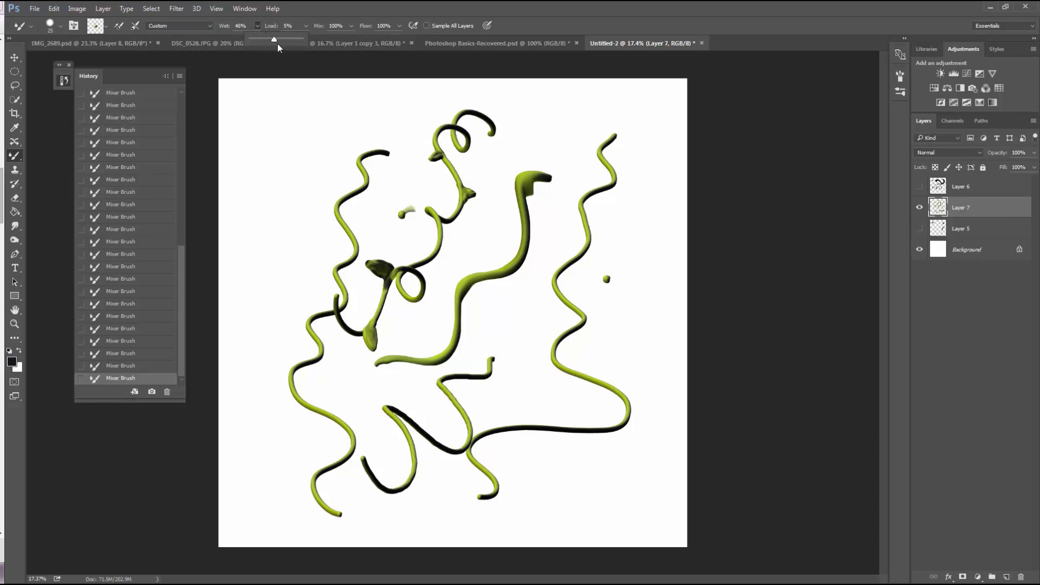
pyautogui.click(420, 158)
pyautogui.keyDown('alt'); pyautogui.click(430, 156); pyautogui.keyUp('alt')
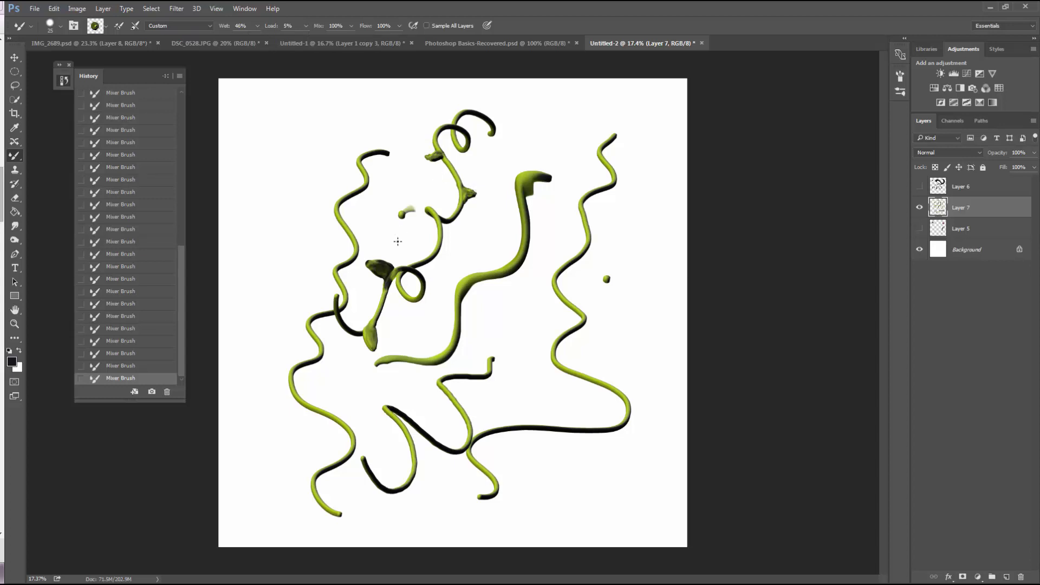
pyautogui.moveTo(370, 261)
pyautogui.mouseDown()
pyautogui.moveTo(391, 266)
pyautogui.moveTo(384, 290)
pyautogui.mouseUp()
pyautogui.moveTo(372, 324)
pyautogui.mouseDown()
pyautogui.moveTo(376, 352)
pyautogui.moveTo(371, 324)
pyautogui.moveTo(348, 333)
pyautogui.mouseUp()
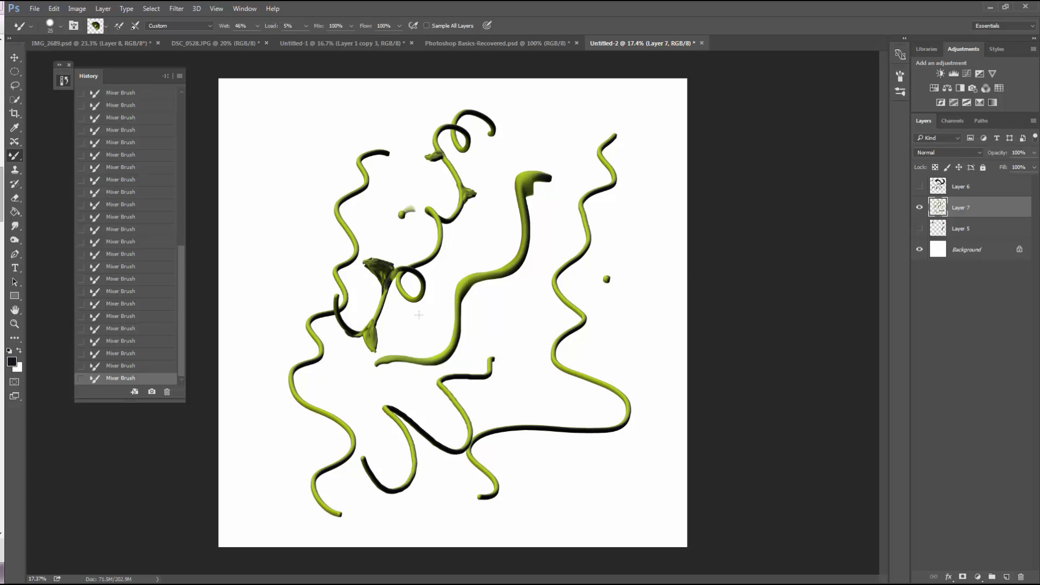